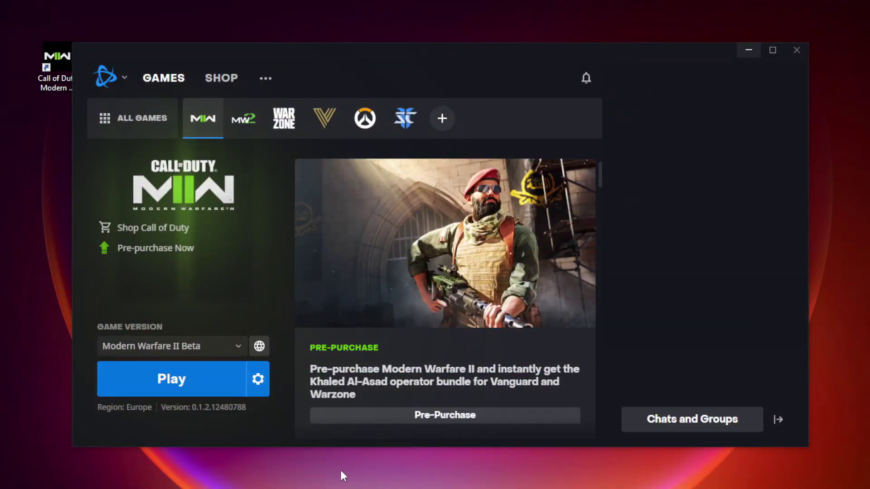
Step: Start Battle.net's Scan and Repair on the Modern Warfare II installation from the Play gear menu
left_click(265, 382)
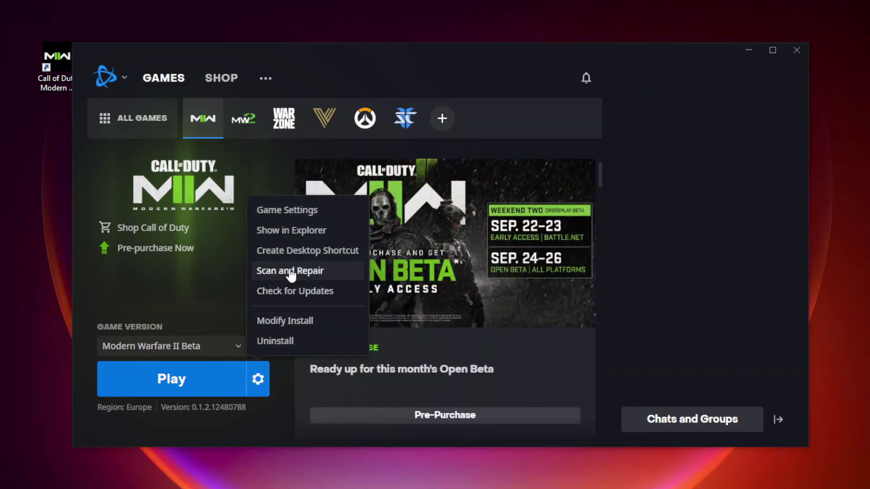
left_click(344, 273)
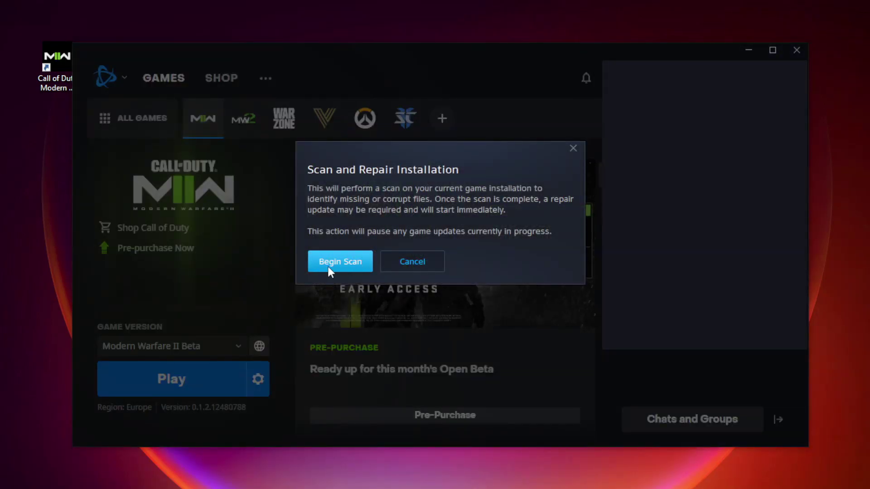
left_click(338, 264)
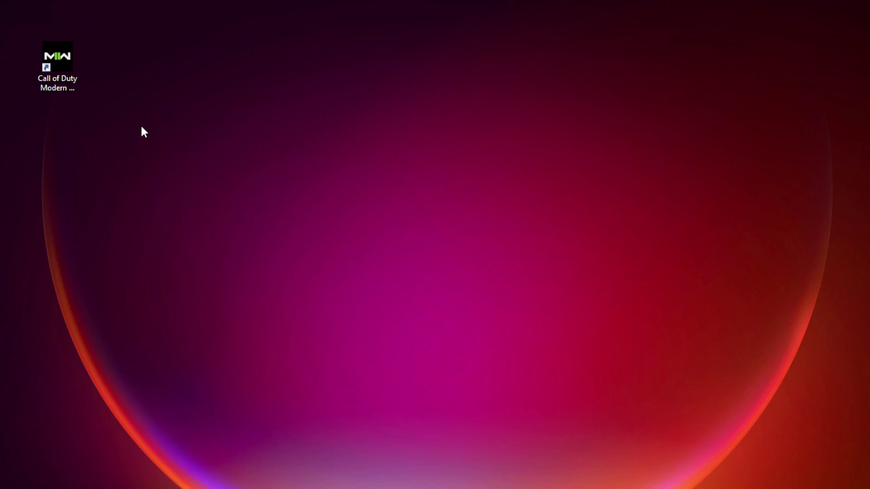
Step: Bring up the Compatibility settings in the Call of Duty shortcut's Properties
left_click(57, 60)
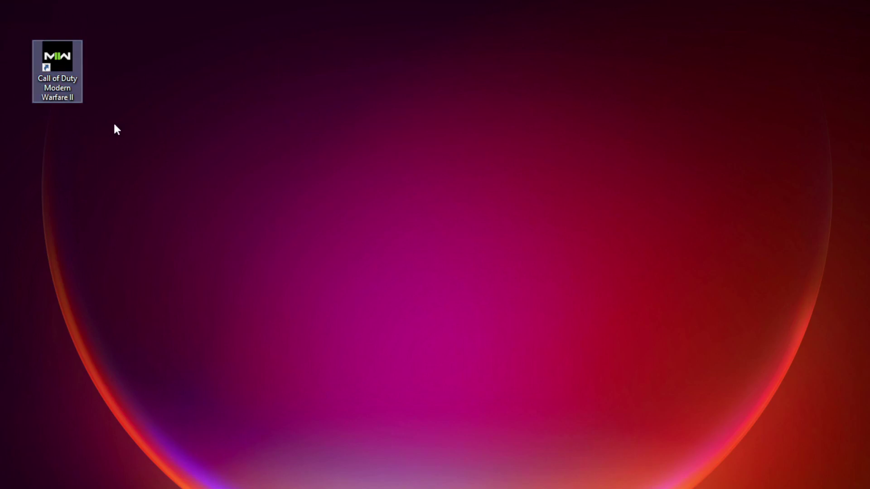
right_click(63, 49)
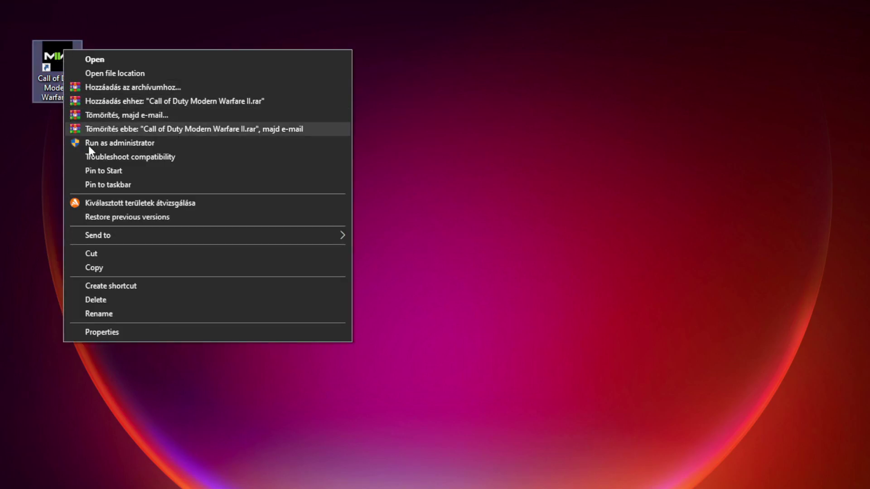
left_click(221, 334)
left_click_drag(178, 60, 428, 86)
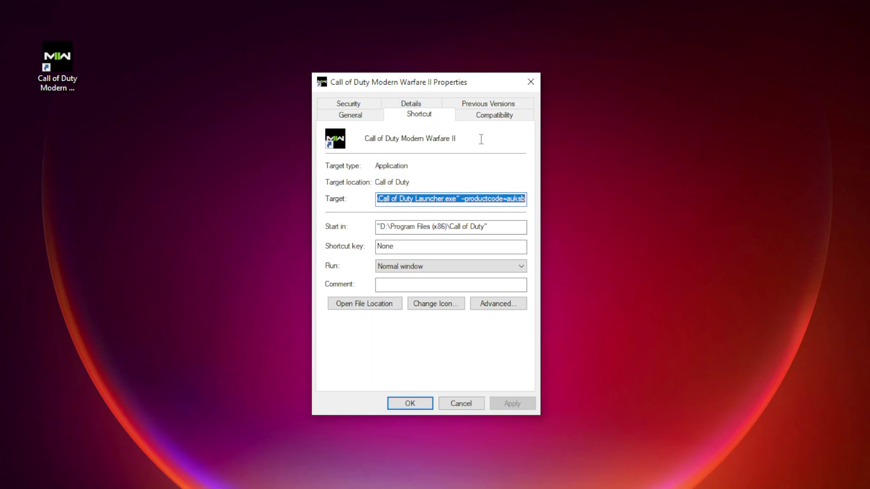
left_click(500, 119)
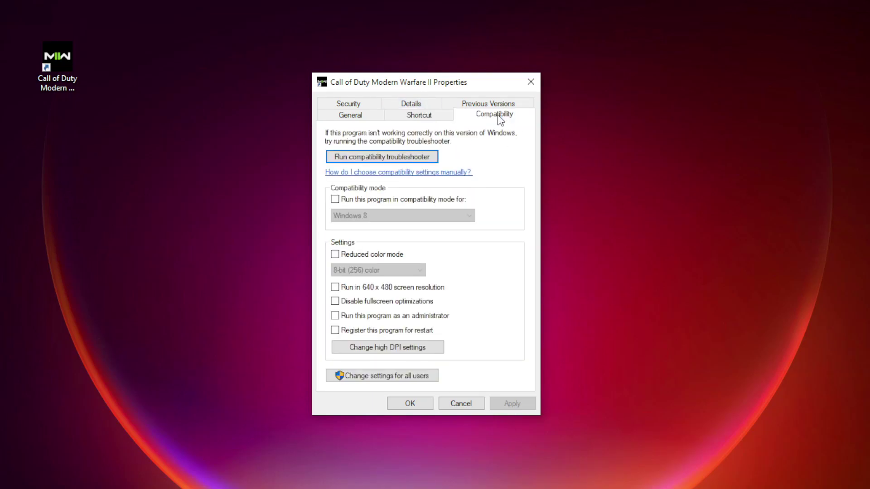
Step: Enable Windows 8 compatibility mode, disabled fullscreen optimizations and run as administrator, then apply
left_click(398, 199)
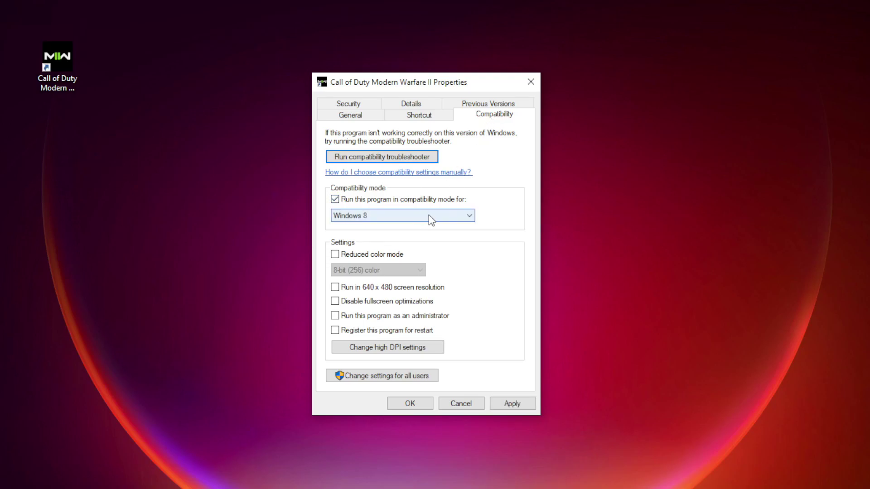
left_click(430, 218)
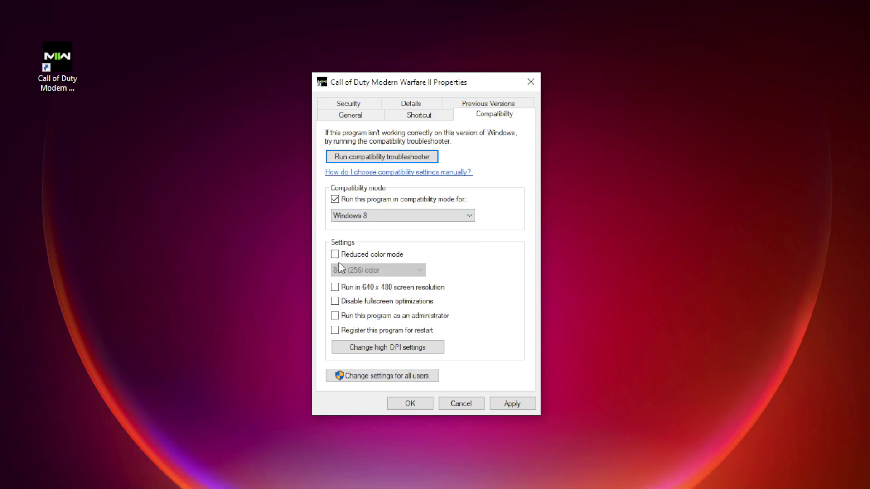
left_click(392, 294)
left_click(354, 308)
left_click(362, 319)
left_click(518, 405)
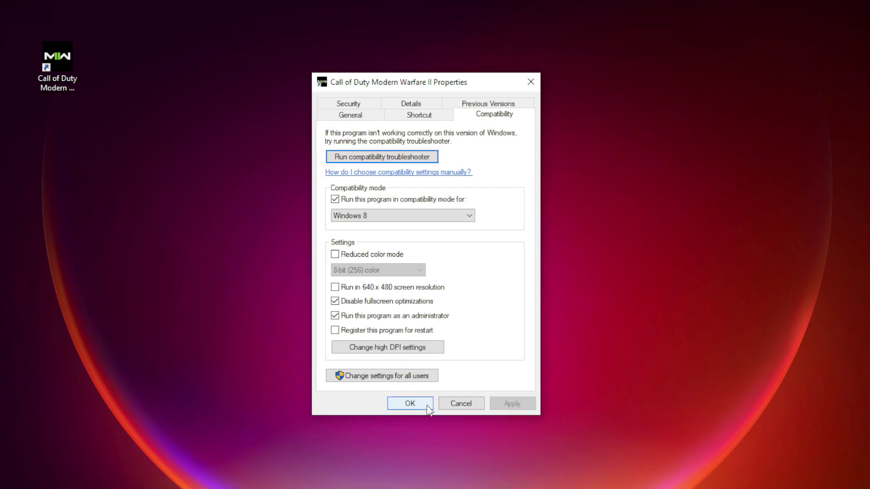
left_click(410, 404)
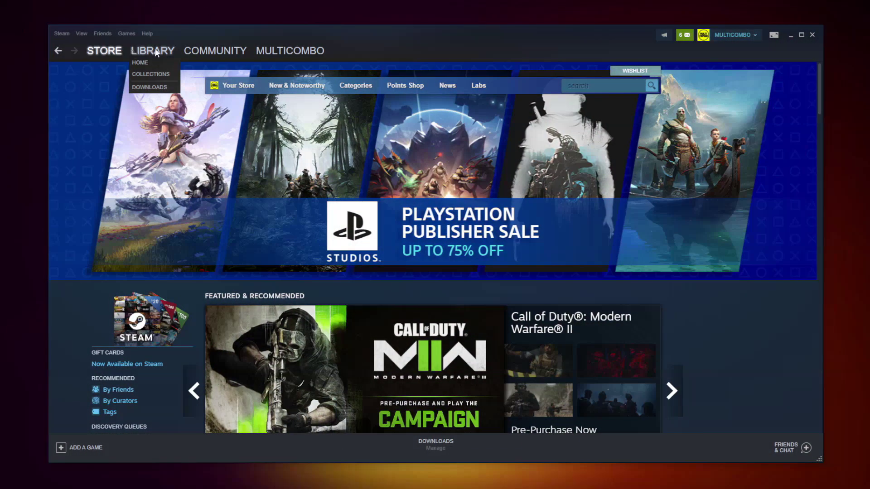
Step: Verify integrity of Counter-Strike: Global Offensive's local files from Library Properties, then browse its install folder
left_click(149, 49)
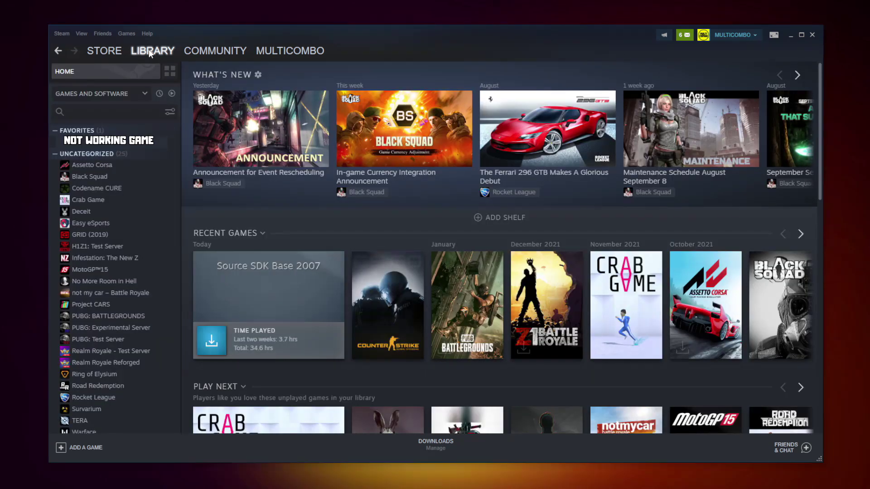
right_click(165, 148)
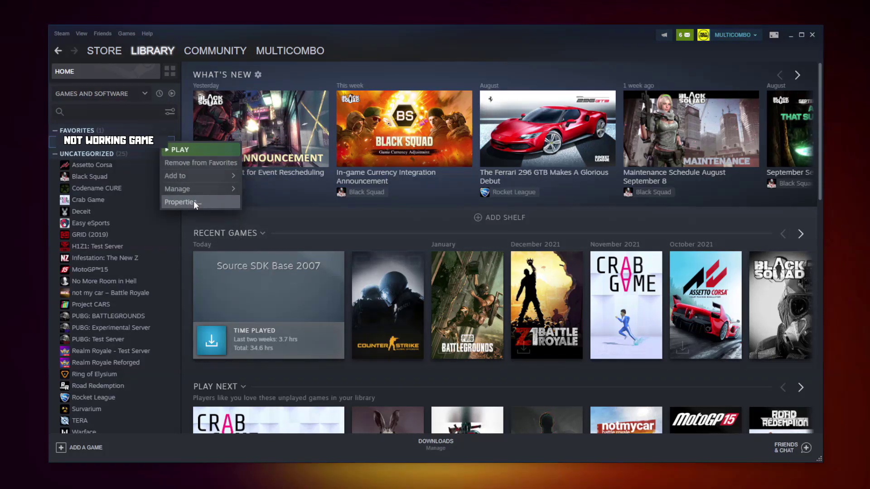
left_click(194, 201)
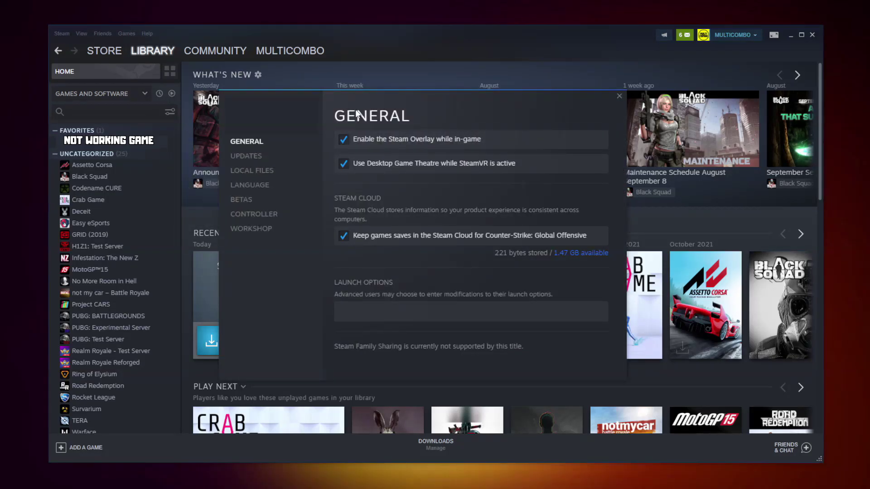
left_click(255, 176)
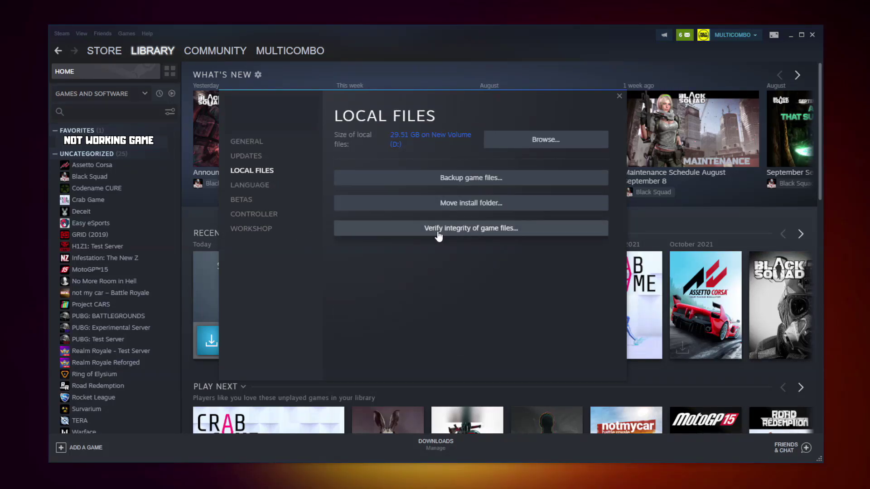
left_click(479, 231)
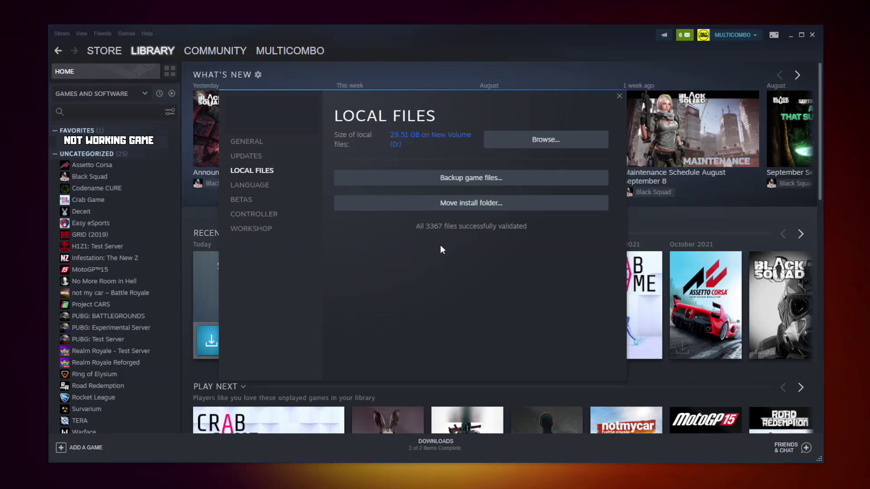
left_click(564, 149)
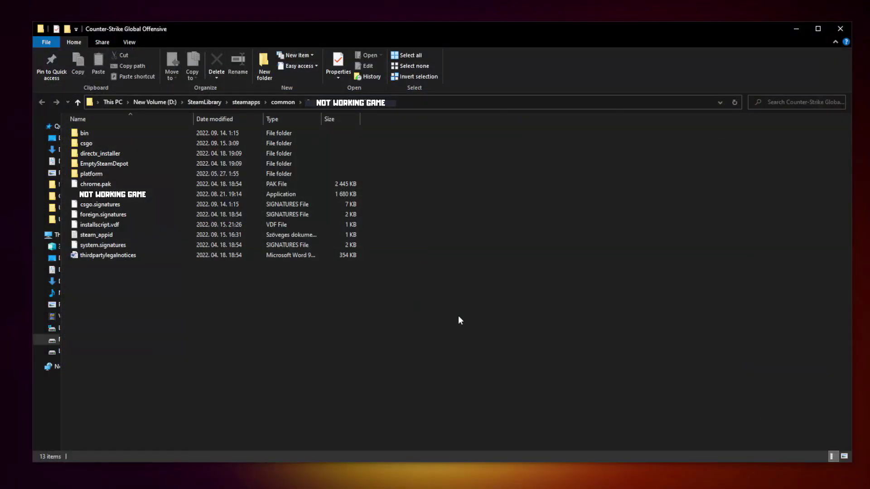
Step: Bring up the Compatibility settings in the game executable's Properties
left_click(127, 197)
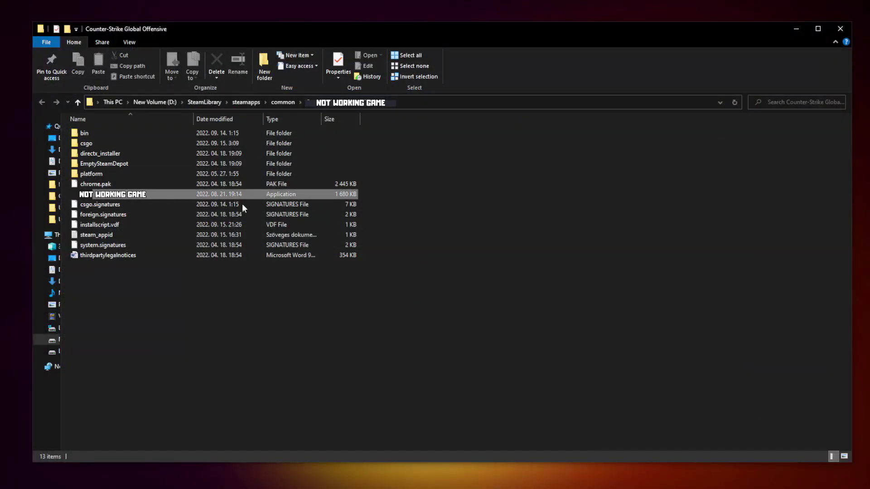
right_click(174, 193)
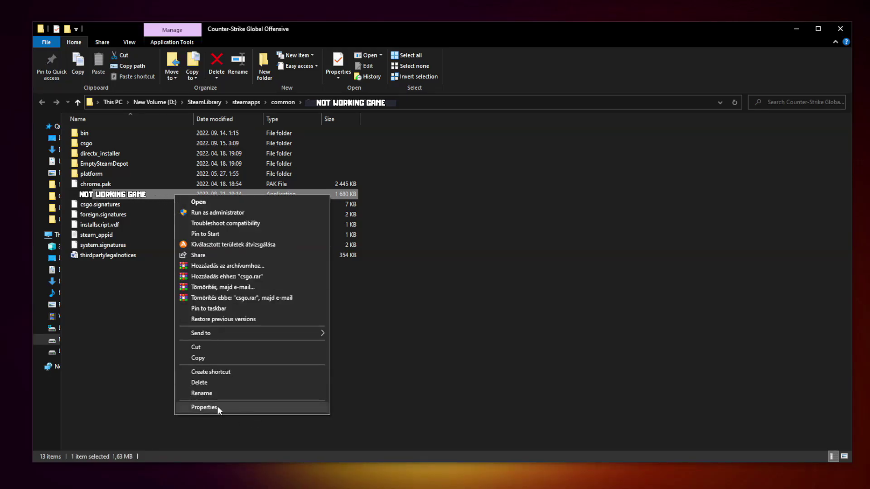
left_click(250, 408)
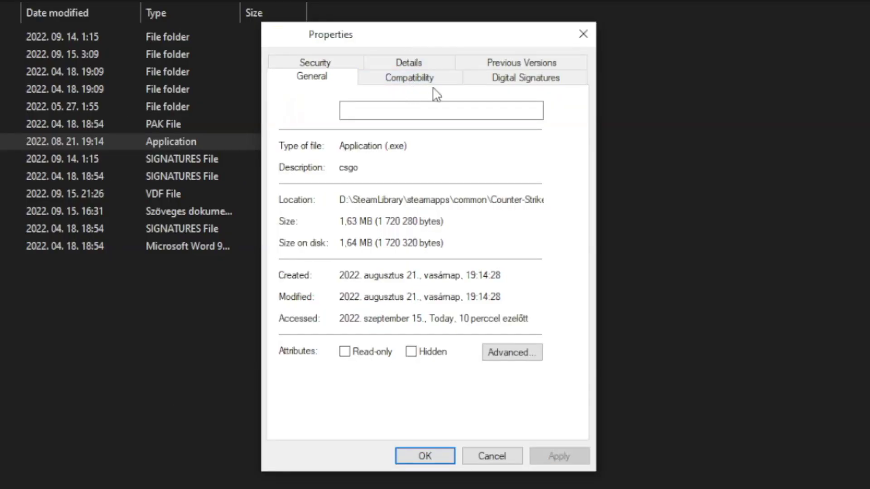
left_click(420, 88)
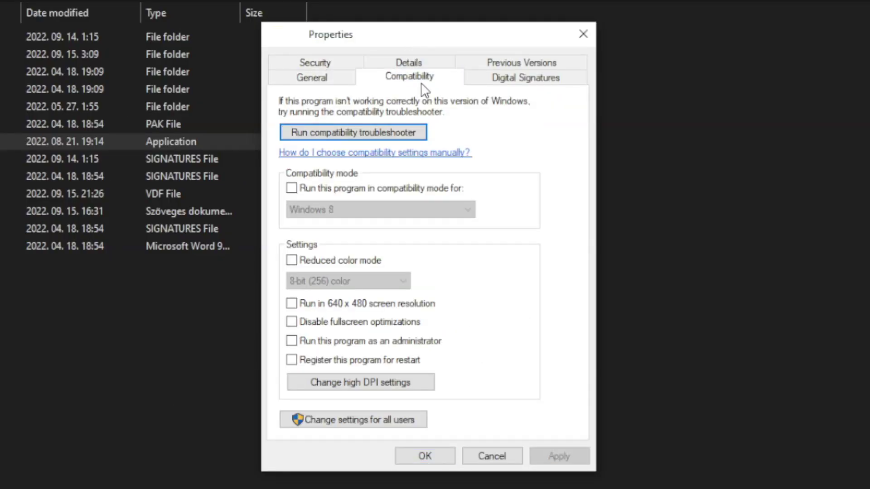
Step: Enable Windows 8 compatibility mode, disabled fullscreen optimizations and run as administrator, then apply
left_click(297, 191)
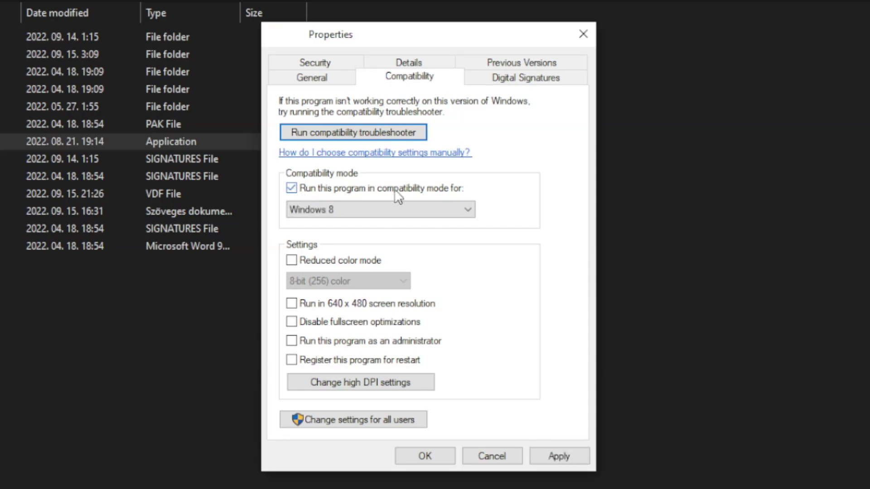
left_click(336, 203)
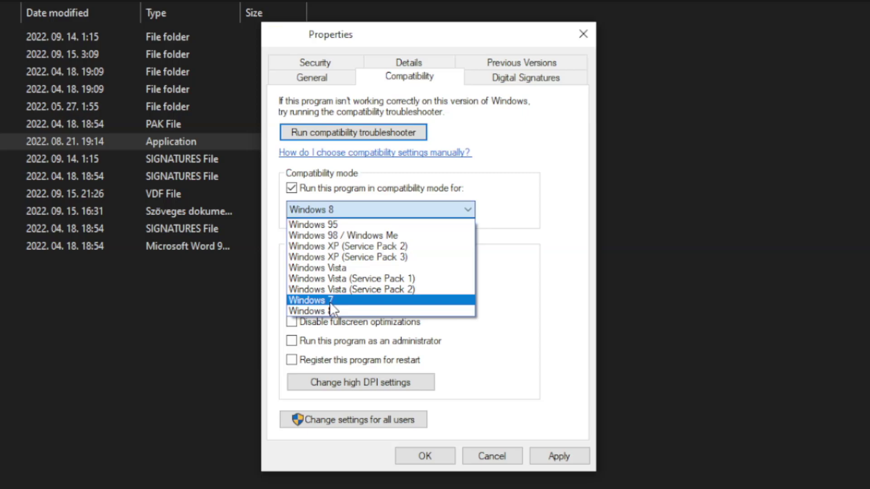
left_click(339, 310)
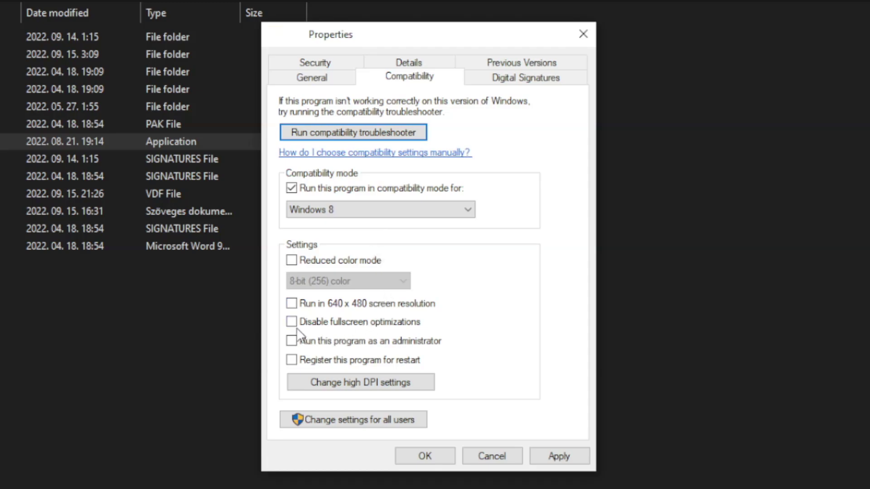
left_click(353, 328)
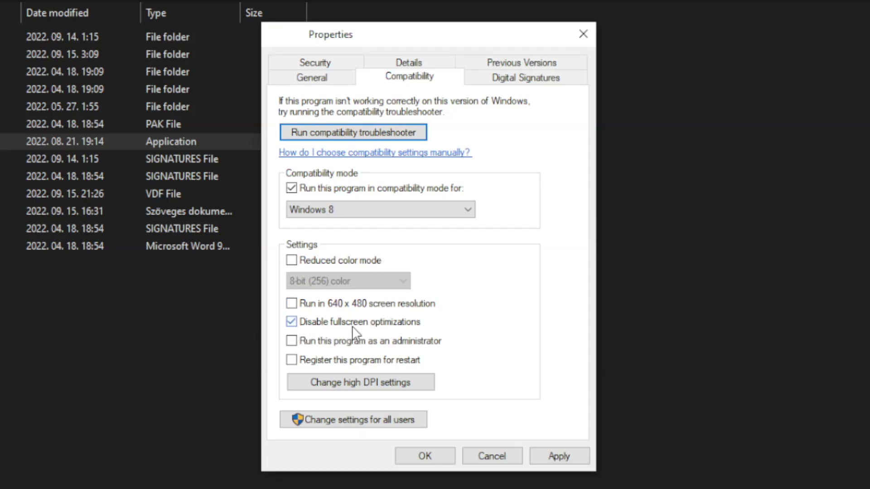
left_click(419, 347)
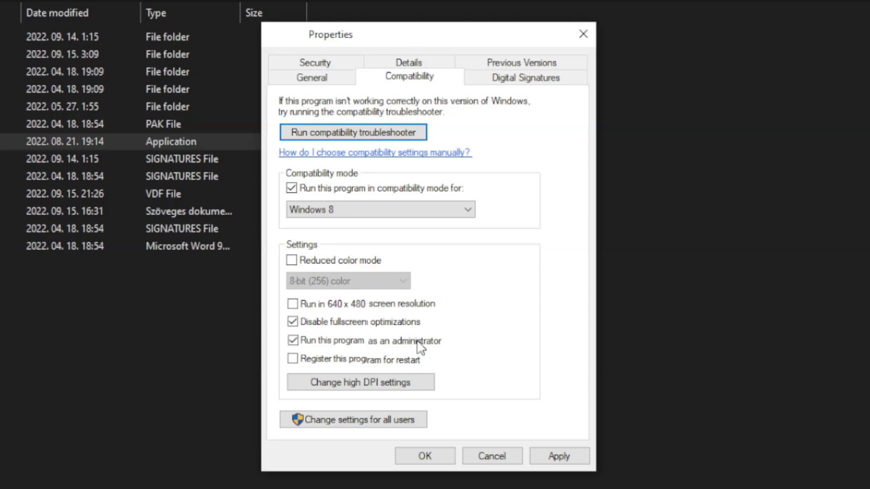
left_click(562, 456)
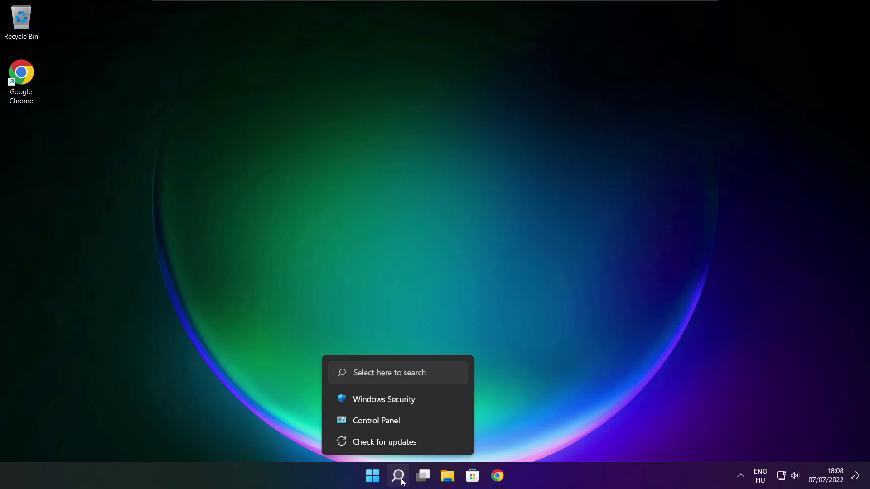
Step: Search Windows for 'device manager' and launch Device Manager from the best match
left_click(399, 476)
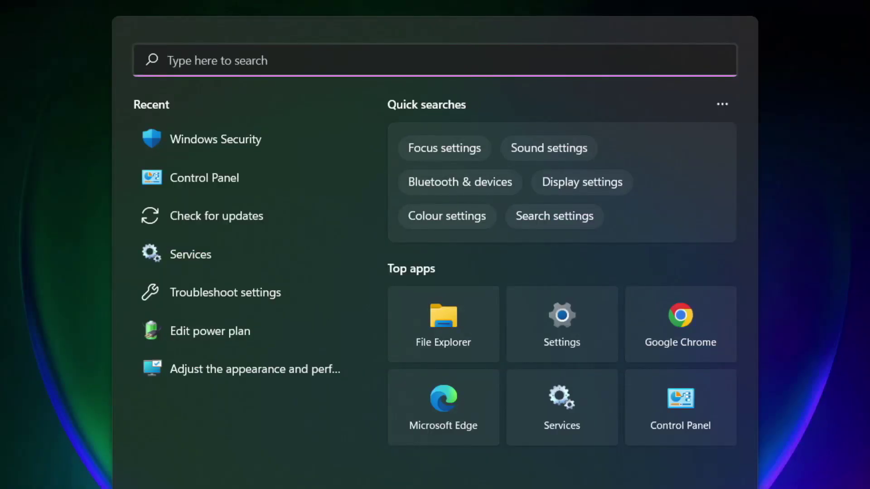
type("devi")
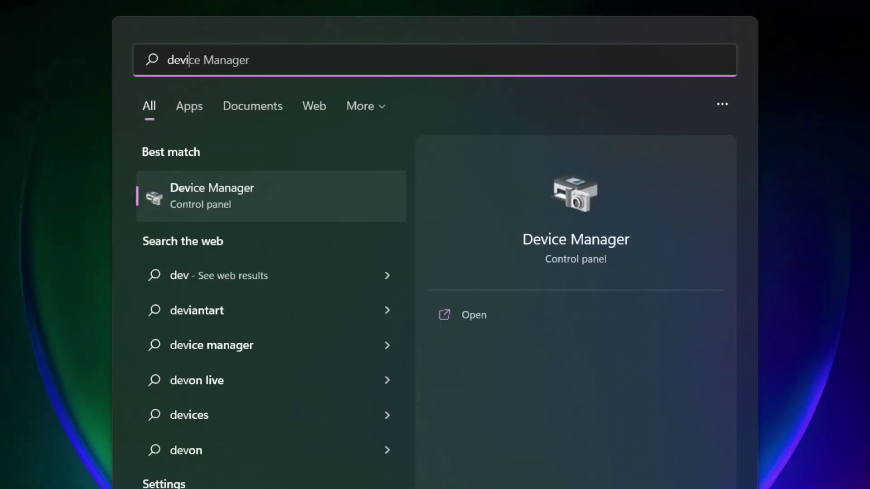
type("ce man")
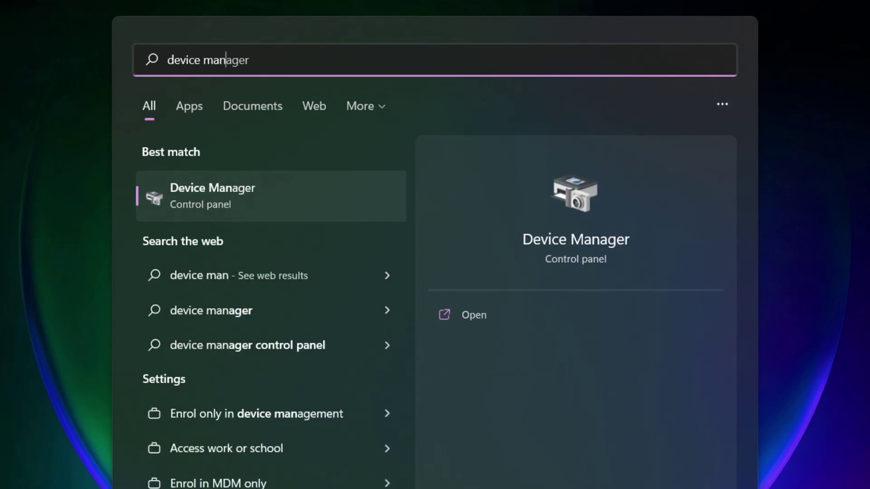
type("ager")
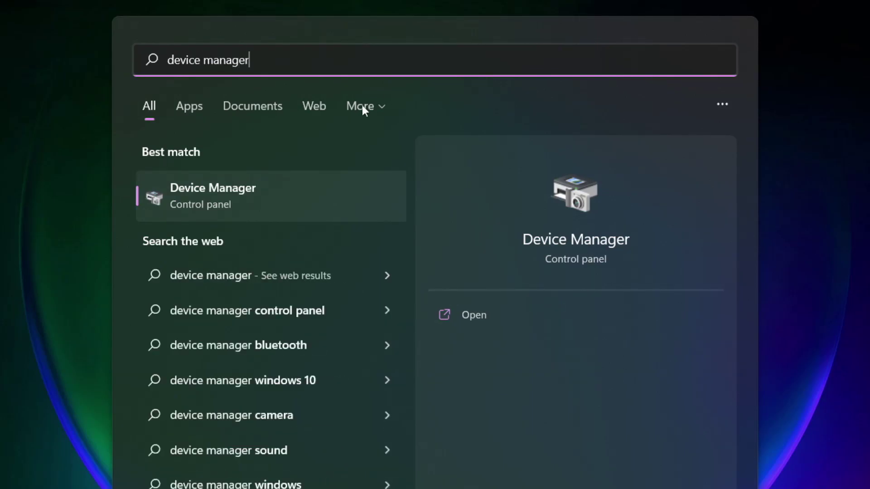
left_click(320, 199)
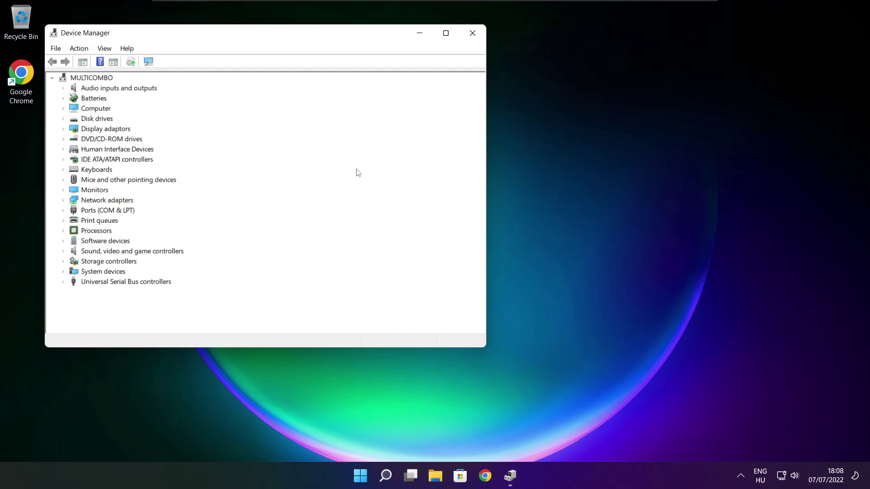
Step: Search automatically for a newer VMware SVGA 3D display driver, confirming the best one is installed
left_click(445, 34)
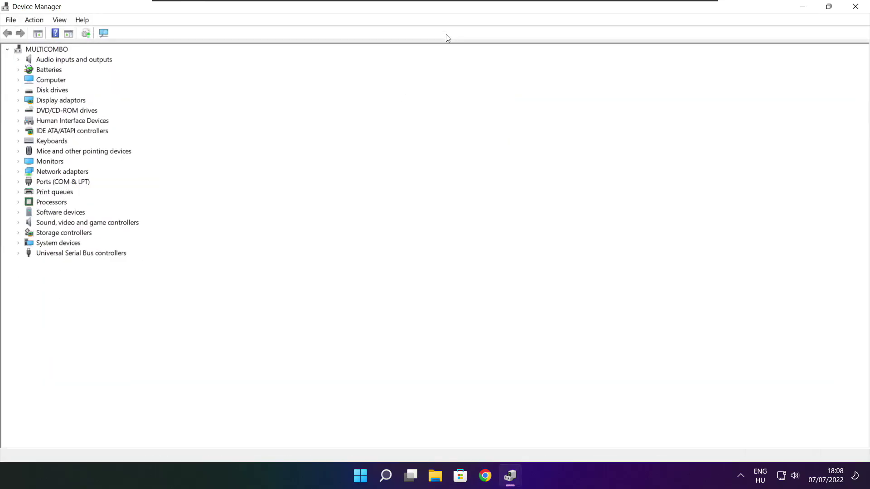
left_click(59, 159)
left_click(26, 156)
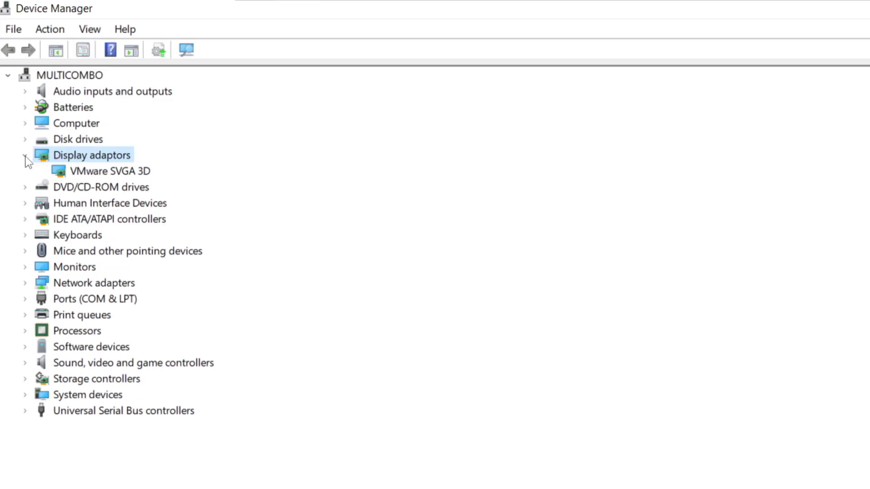
left_click(109, 178)
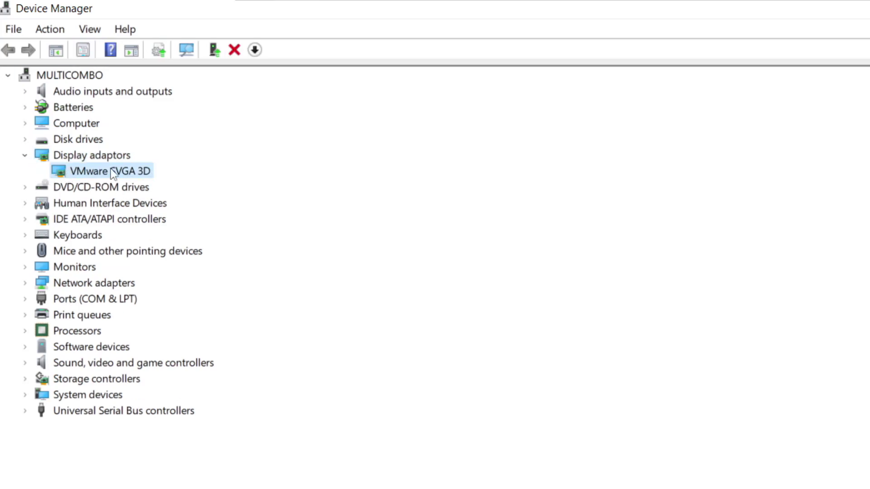
right_click(93, 174)
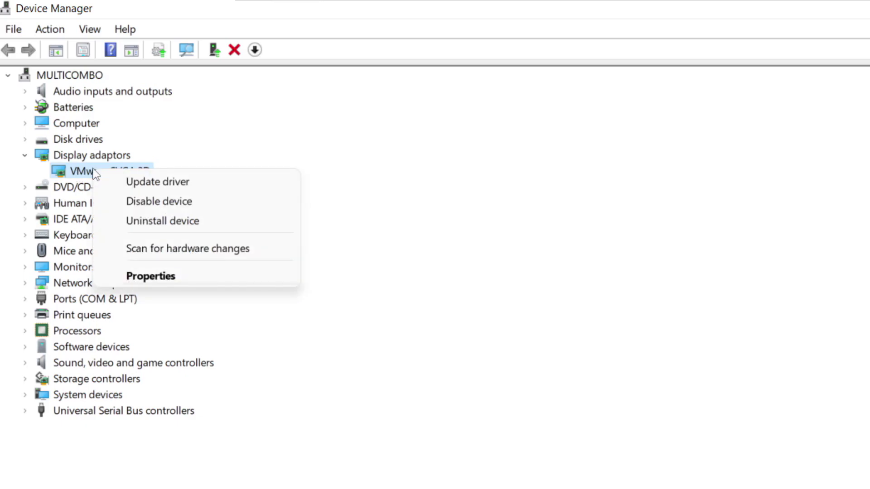
left_click(194, 185)
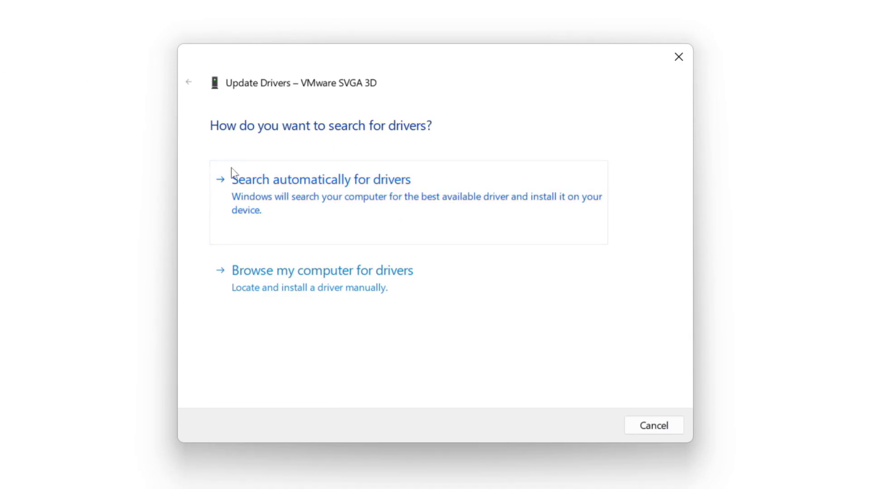
left_click(381, 205)
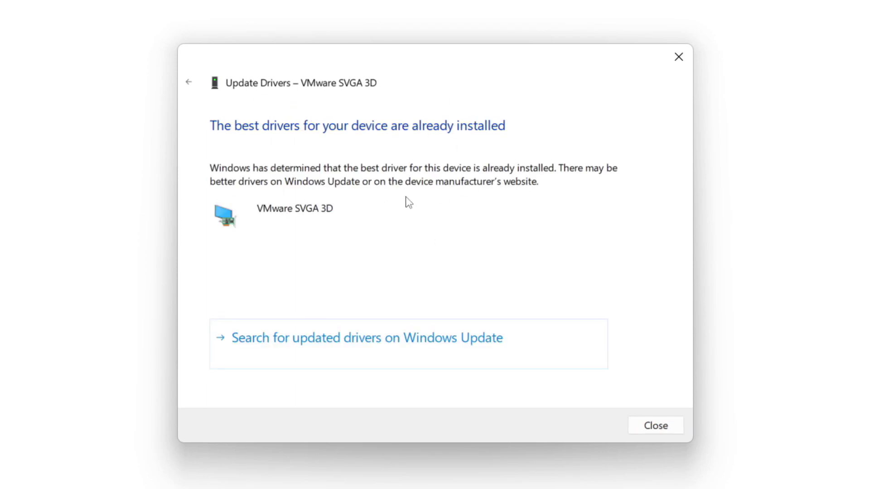
left_click(654, 426)
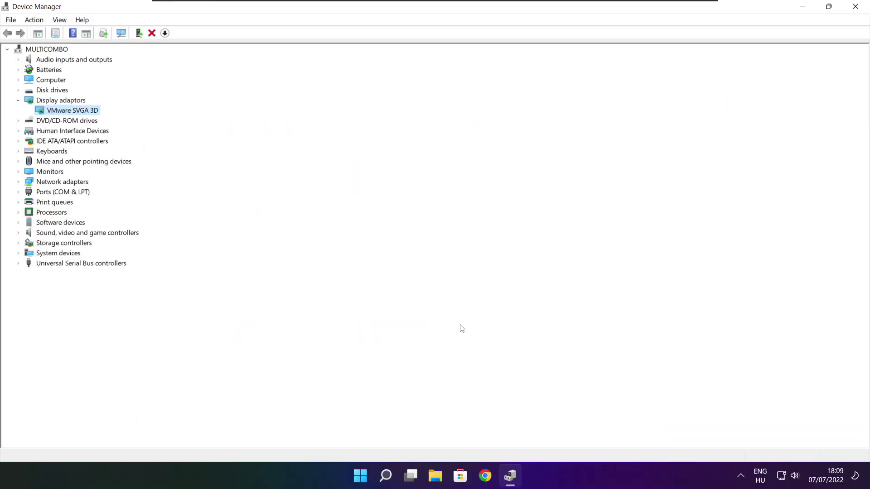
Step: Search automatically for a newer High Definition Audio Device driver, confirming the best one is installed
left_click(46, 234)
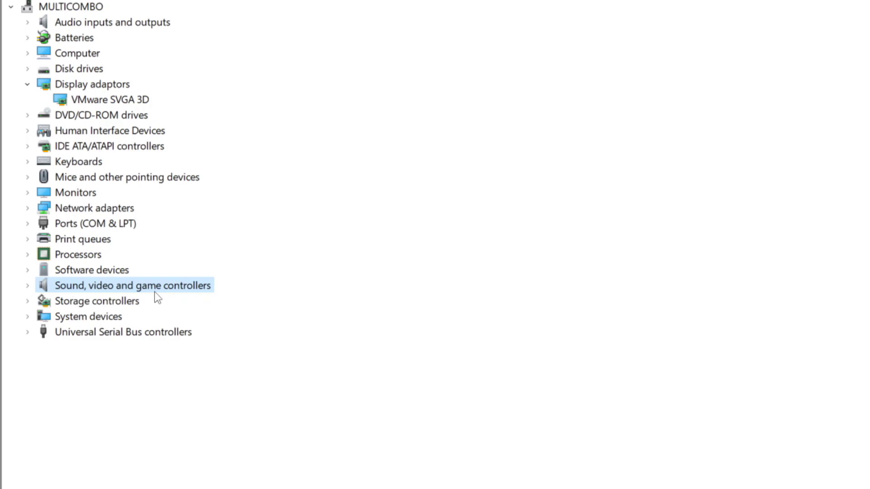
left_click(28, 288)
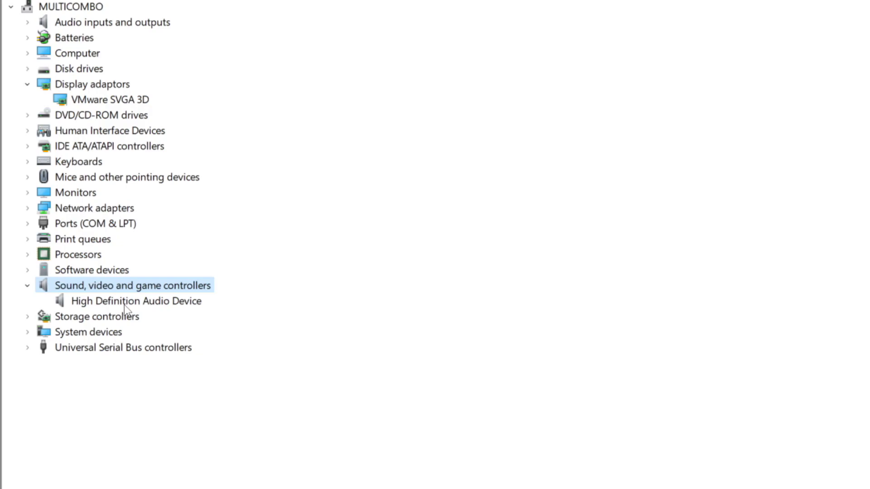
left_click(81, 305)
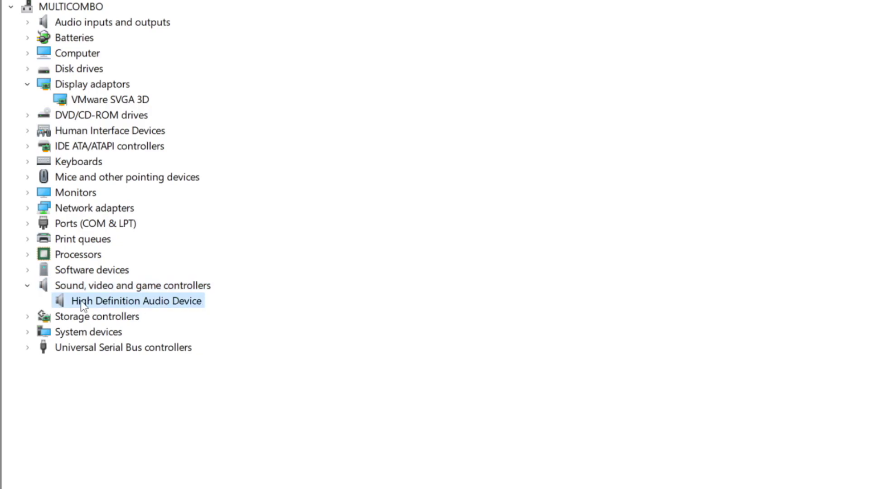
right_click(126, 308)
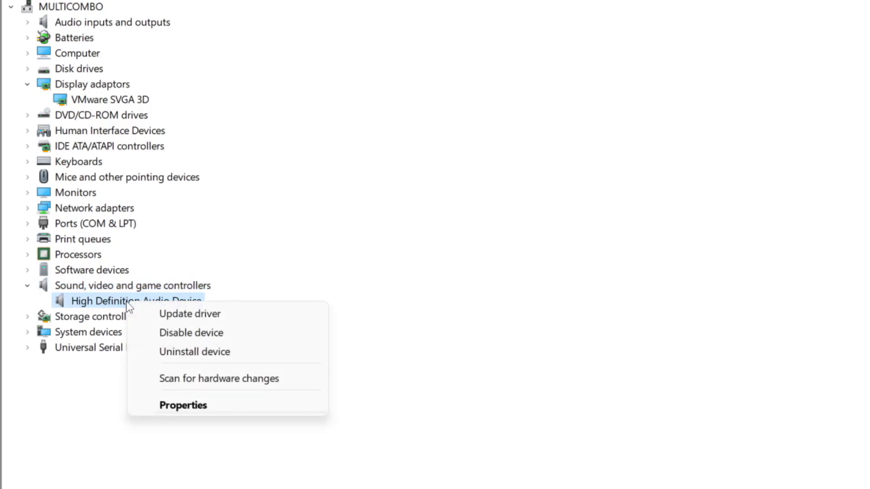
left_click(257, 318)
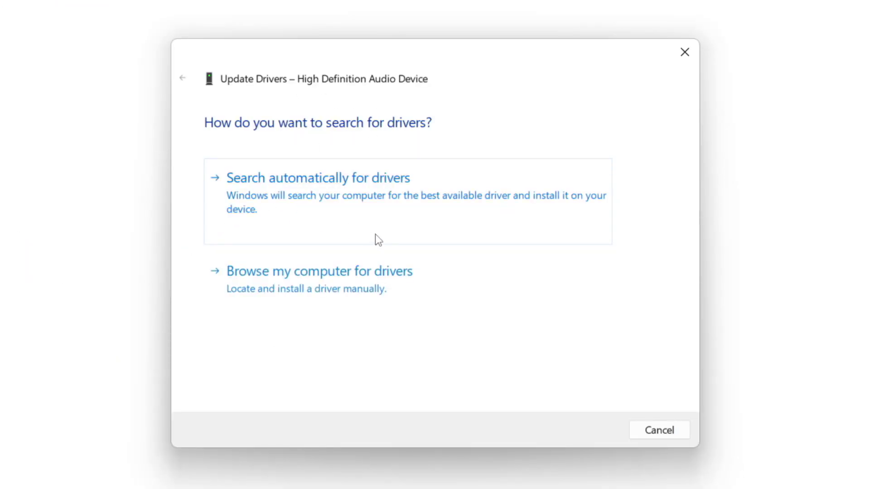
left_click(346, 196)
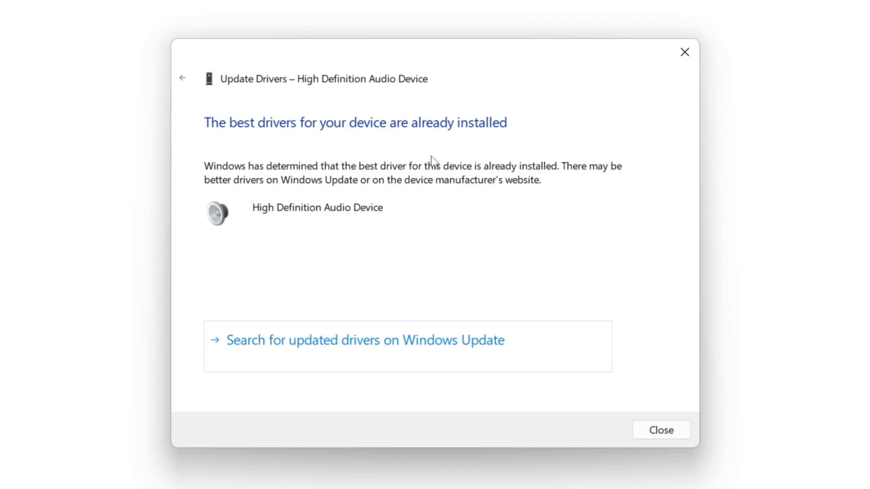
left_click(661, 431)
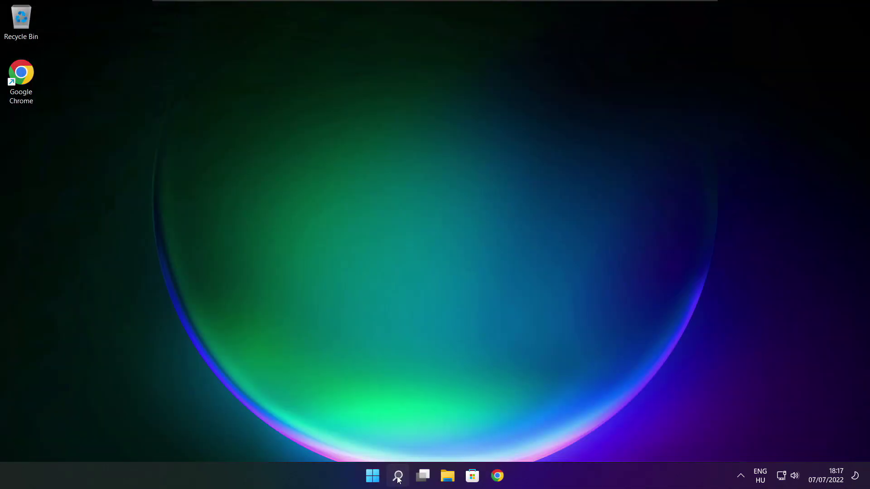
Step: Search Windows for 'updates' and run Check for updates in Windows Update settings
left_click(398, 478)
type("updates")
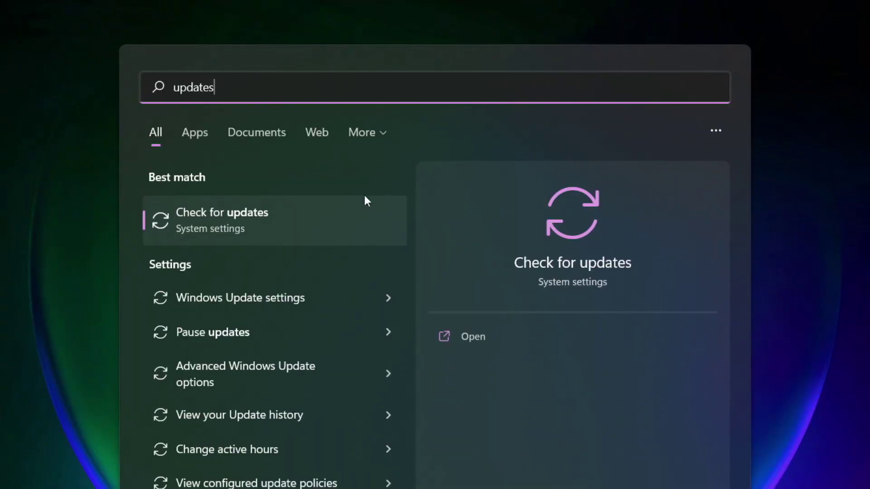
left_click(265, 228)
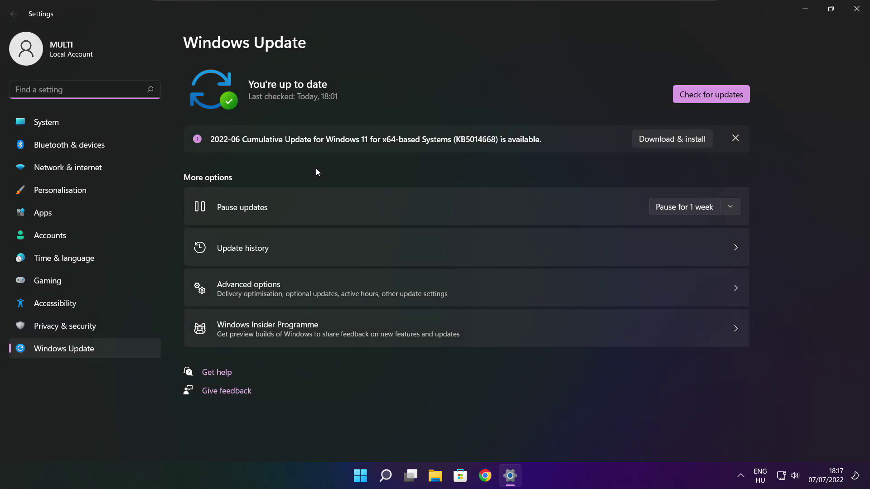
left_click(711, 95)
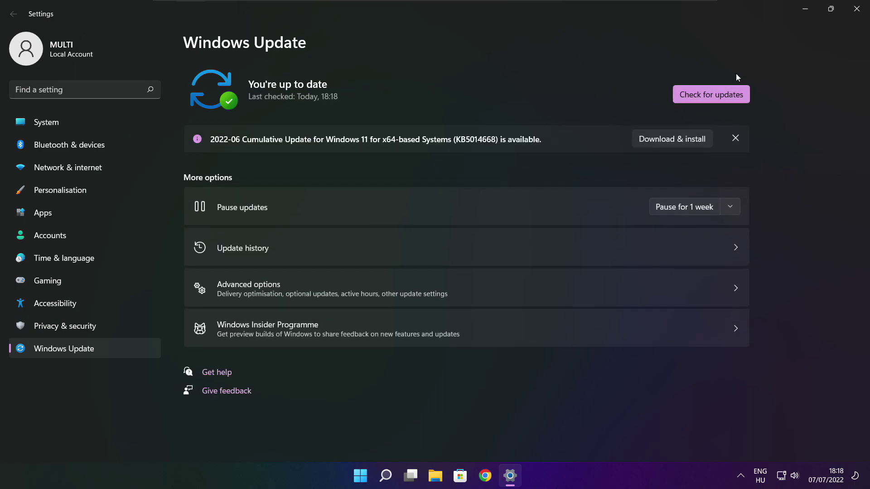
Step: Close Settings, restore Chrome on Microsoft's DirectX End-User Runtime Web Installer page and download it
left_click(856, 9)
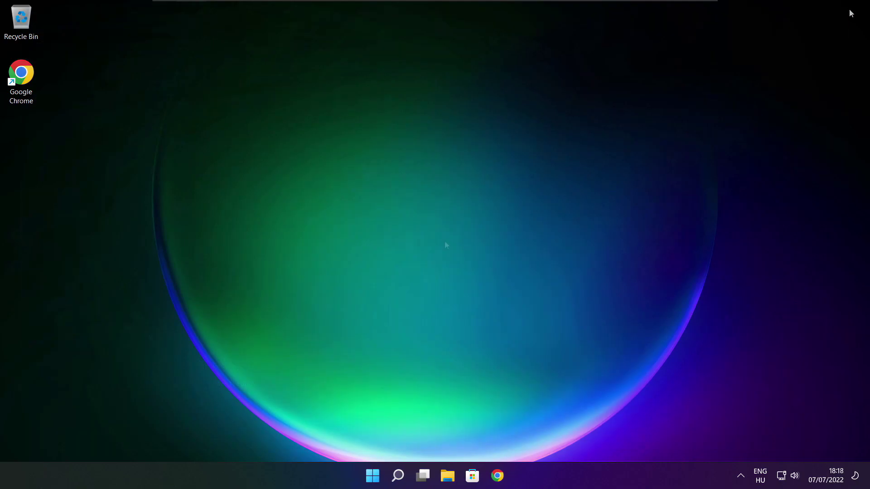
left_click(498, 478)
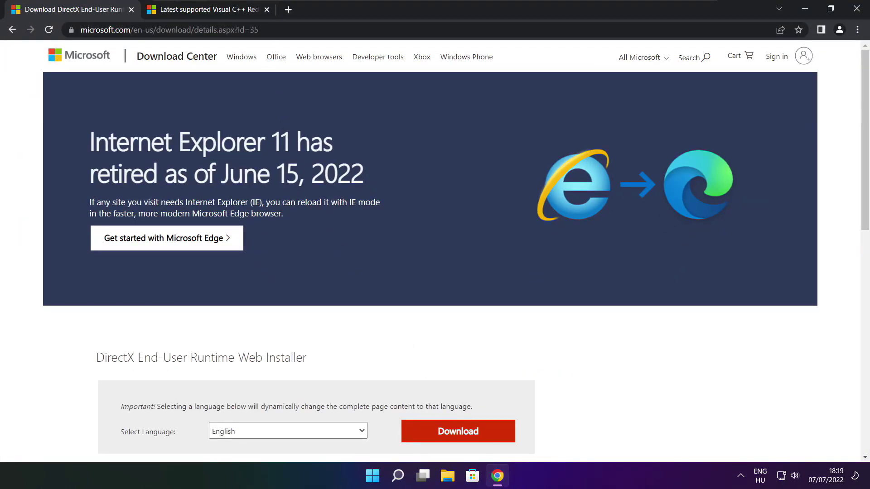
left_click(204, 30)
left_click_drag(259, 30, 165, 30)
key("End")
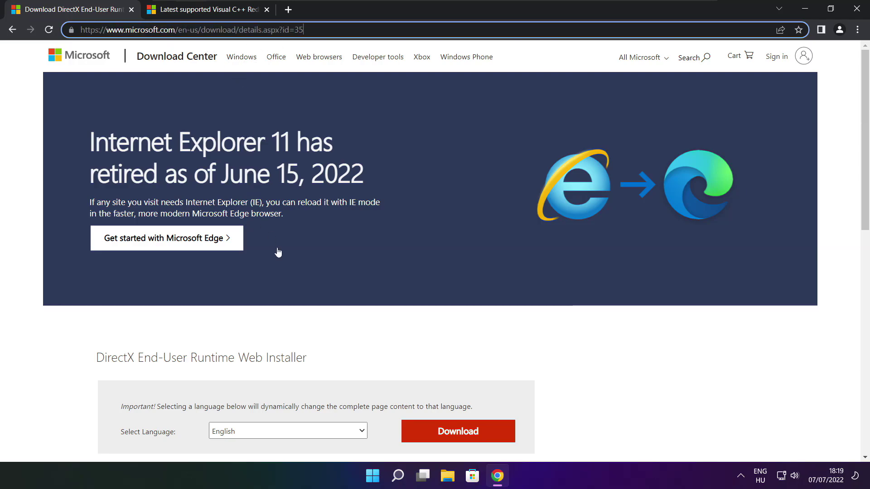
left_click(313, 329)
scroll(367, 204, "down", 3)
left_click_drag(323, 190, 370, 194)
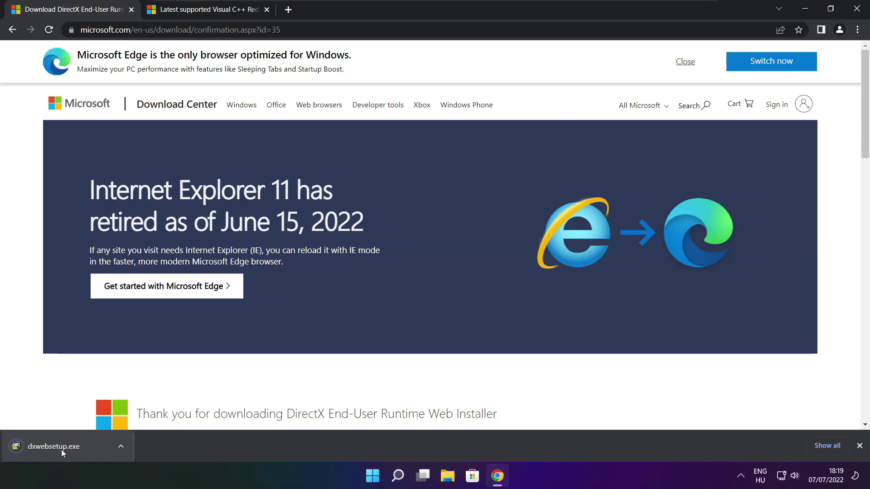
Step: Run dxwebsetup.exe and accept the DirectX license agreement
left_click(82, 447)
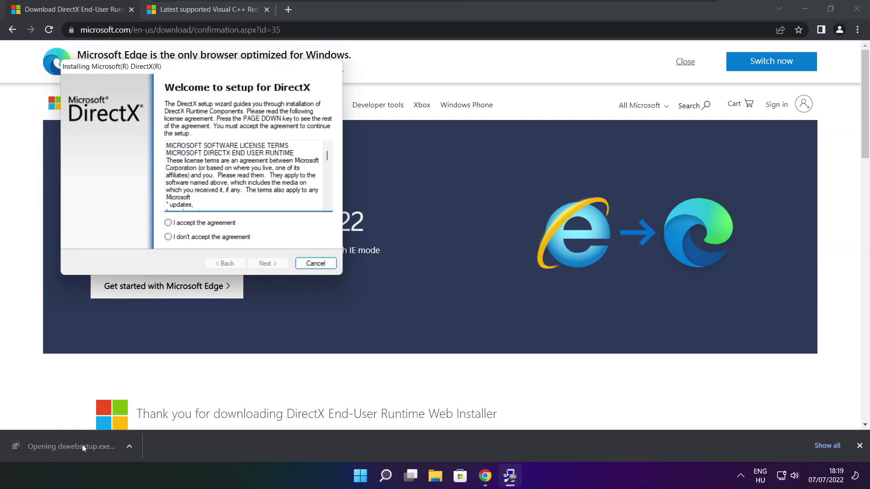
mouse_move(184, 70)
left_mouse_down()
mouse_move(374, 129)
mouse_move(413, 130)
left_mouse_up()
left_click_drag(558, 216, 537, 282)
left_click(407, 288)
left_click(503, 327)
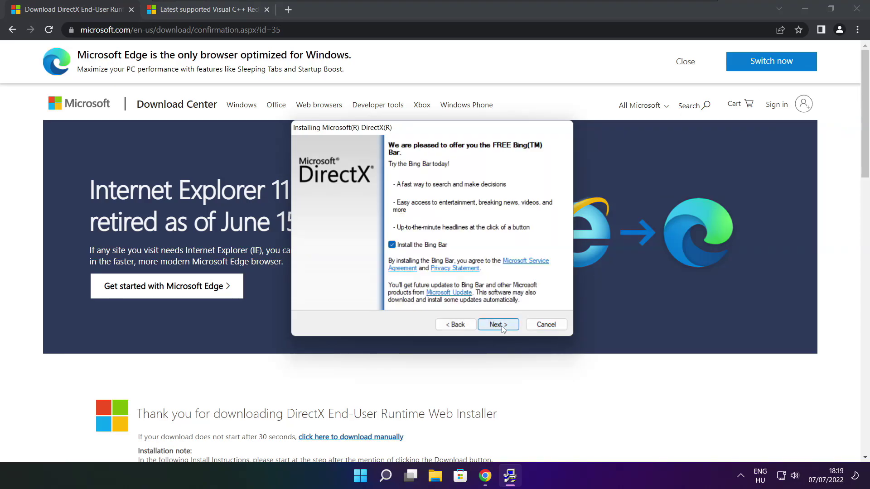
Step: Decline the Bing Bar, install the DirectX runtime components and finish the installer
left_click(392, 246)
left_click(506, 326)
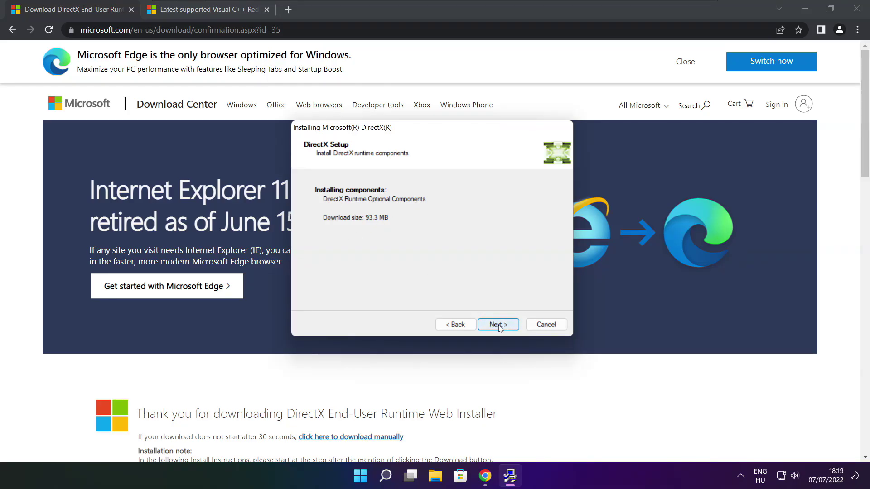
left_click(500, 326)
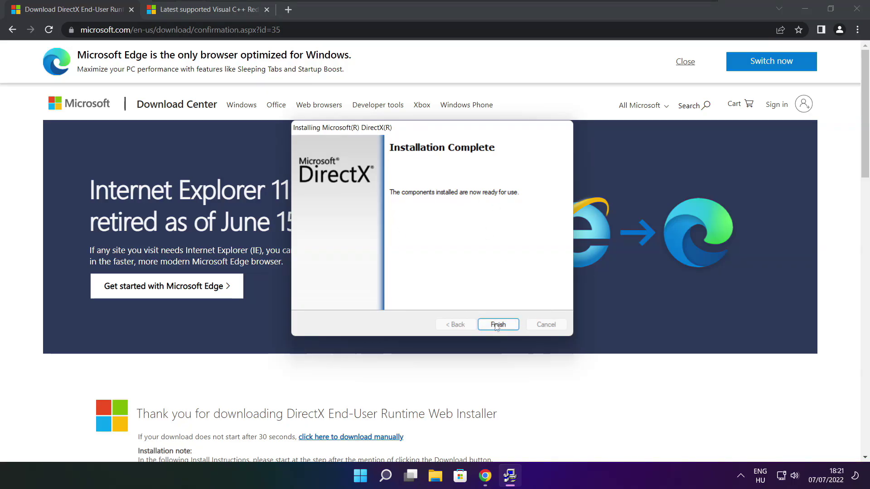
left_click(501, 326)
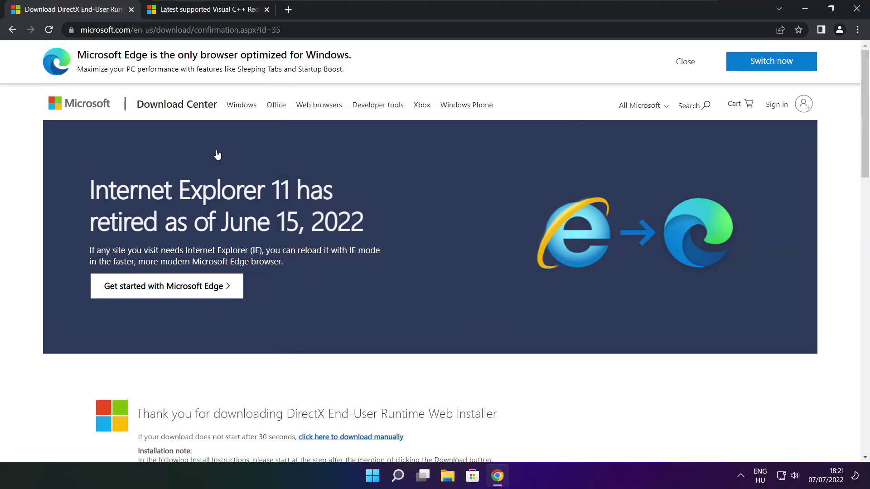
Step: Return to the Visual C++ docs page and locate the Visual Studio 2015-2022 download table
left_click(131, 10)
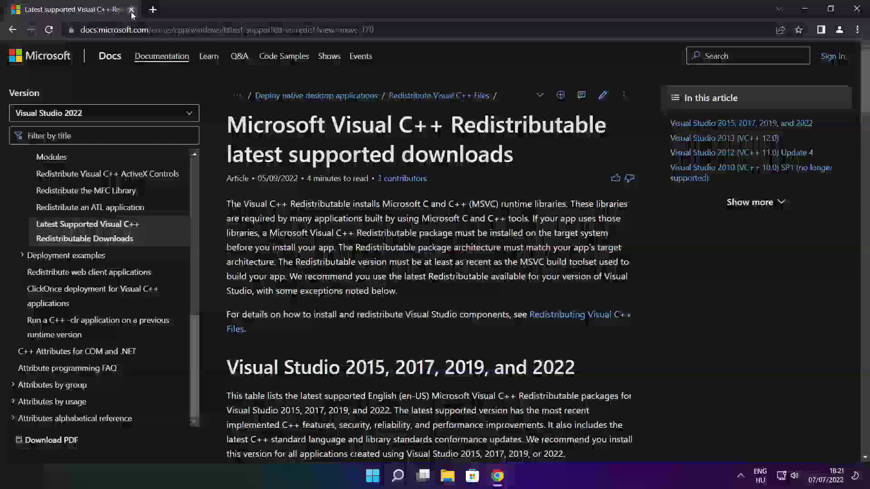
key("ctrl+l")
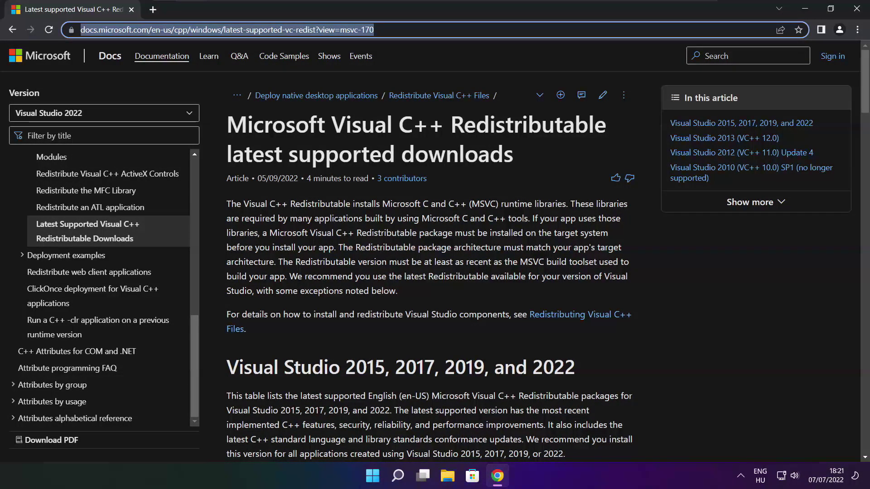
key("End")
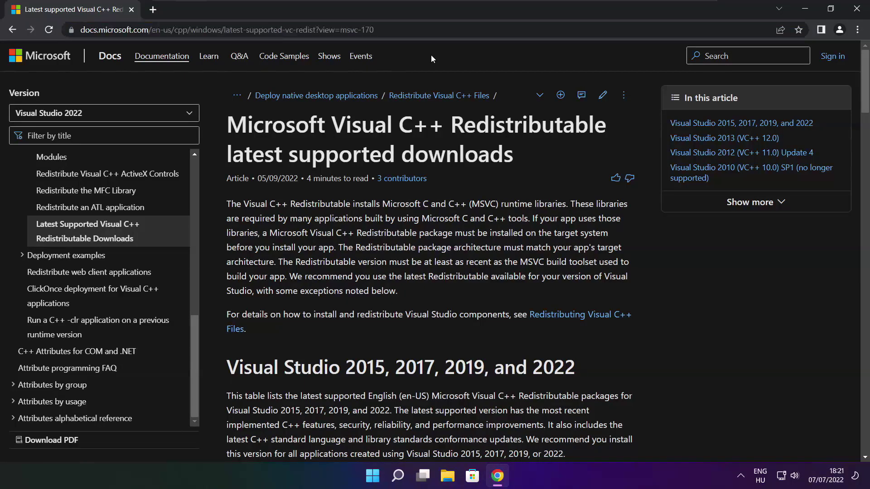
left_click(431, 56)
left_click_drag(862, 87, 860, 127)
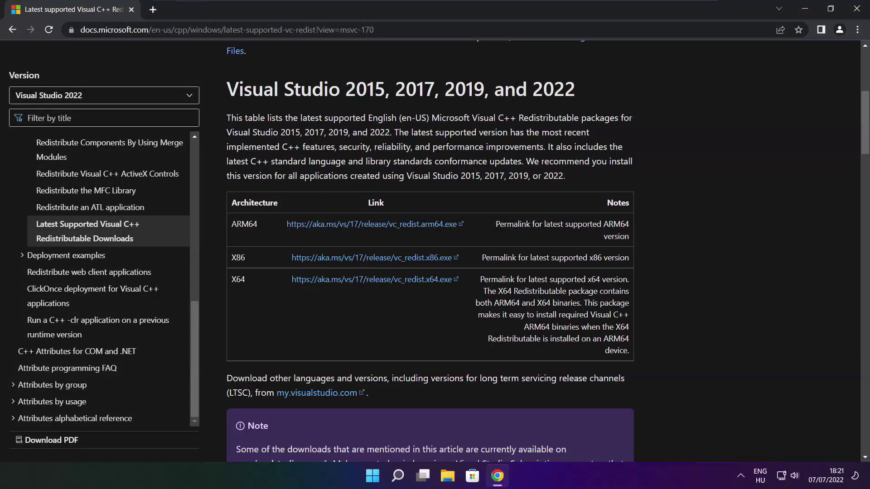
left_click_drag(231, 224, 584, 311)
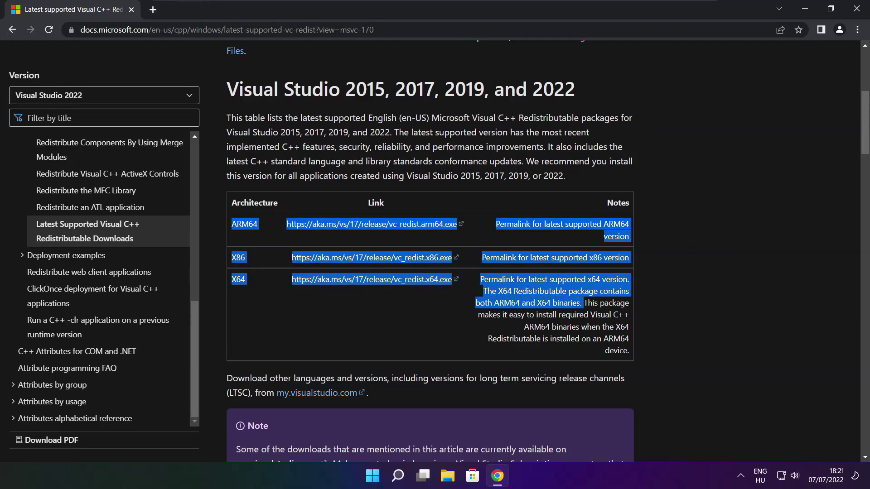
left_click(584, 312)
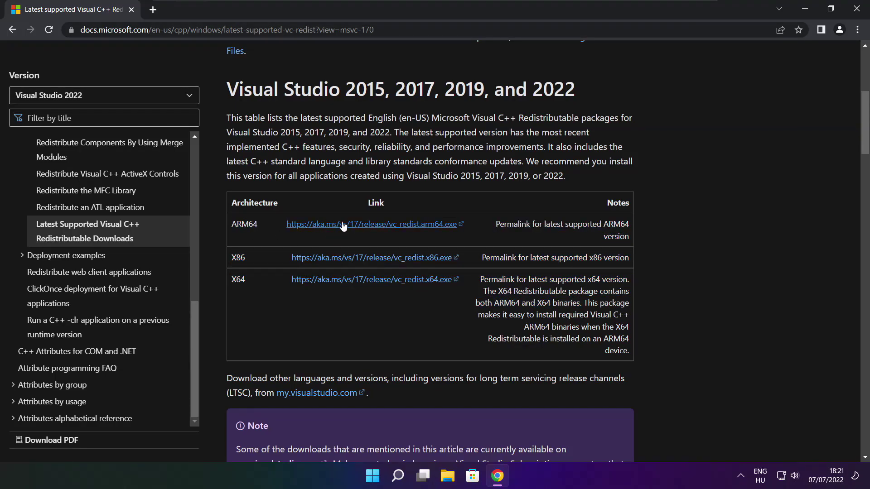
Step: Download the ARM64, x86 and x64 Visual C++ Redistributable installers
left_click(361, 228)
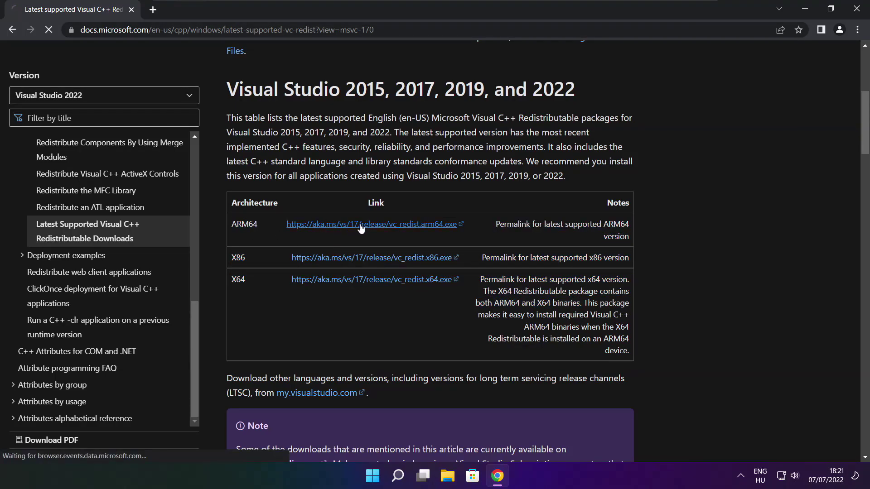
left_click(360, 262)
left_click(358, 281)
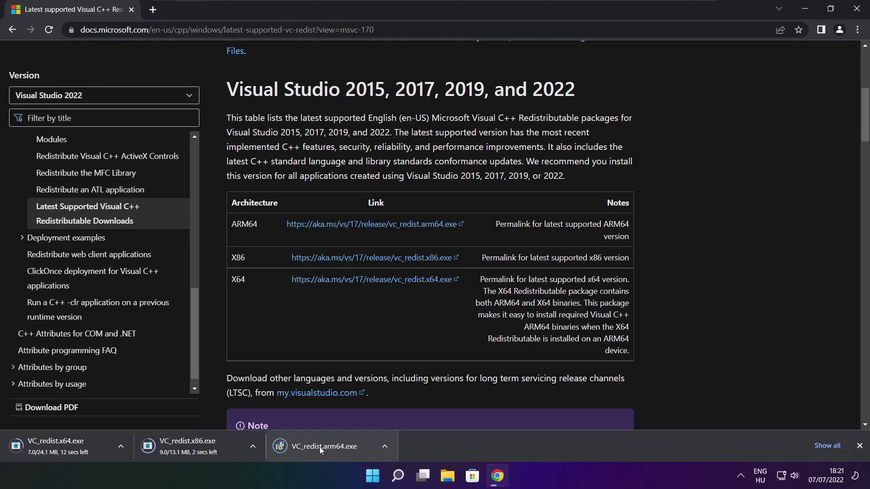
Step: Run the ARM64 2022 redistributable installer with the license accepted, then close it when finished
left_click(331, 448)
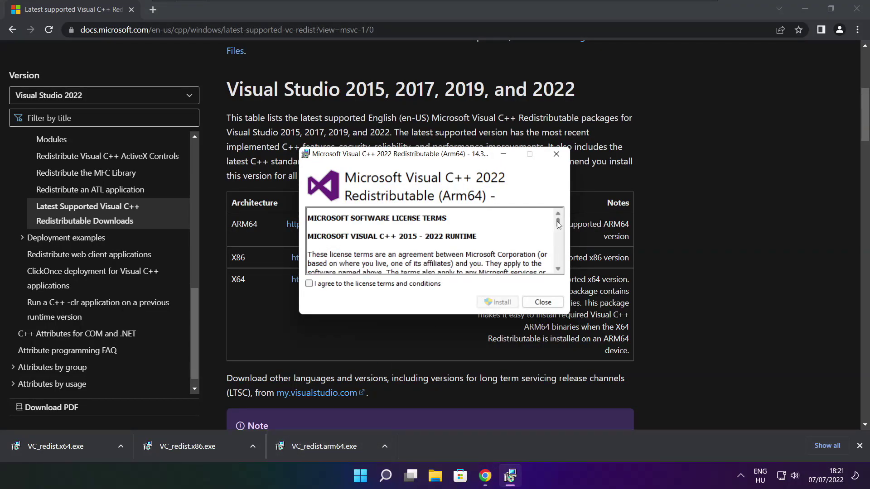
left_click_drag(558, 224, 558, 266)
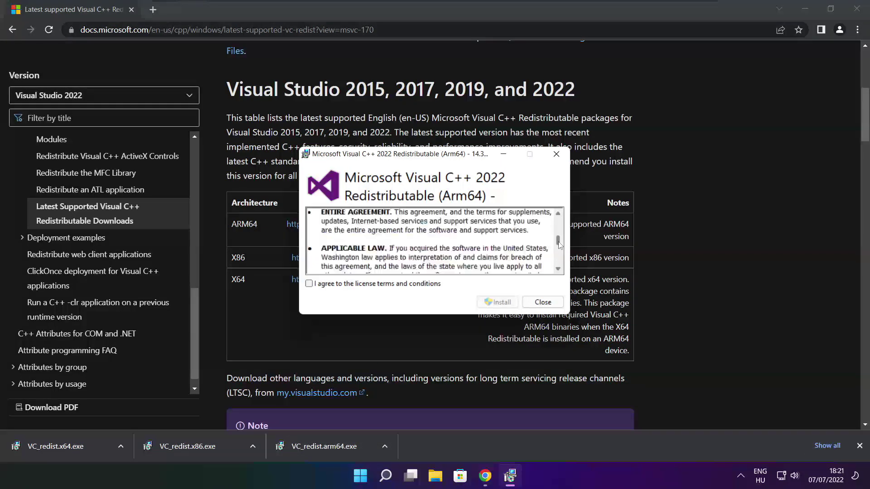
left_click(310, 284)
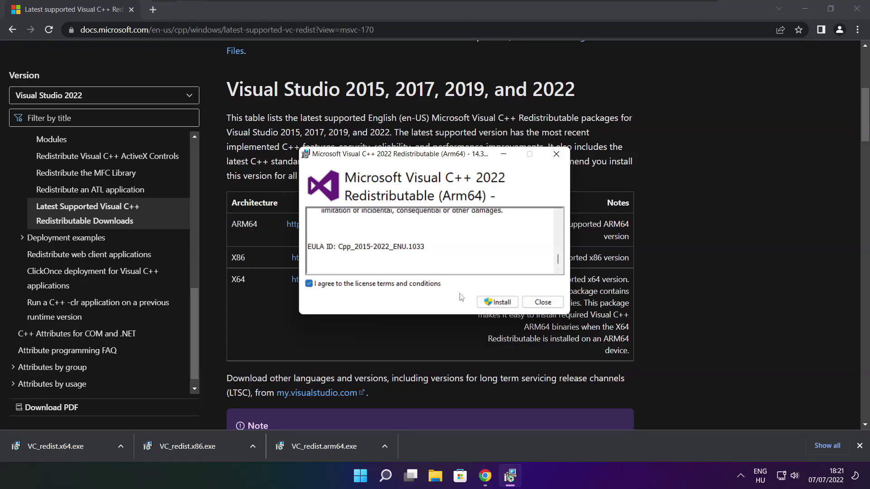
left_click(497, 303)
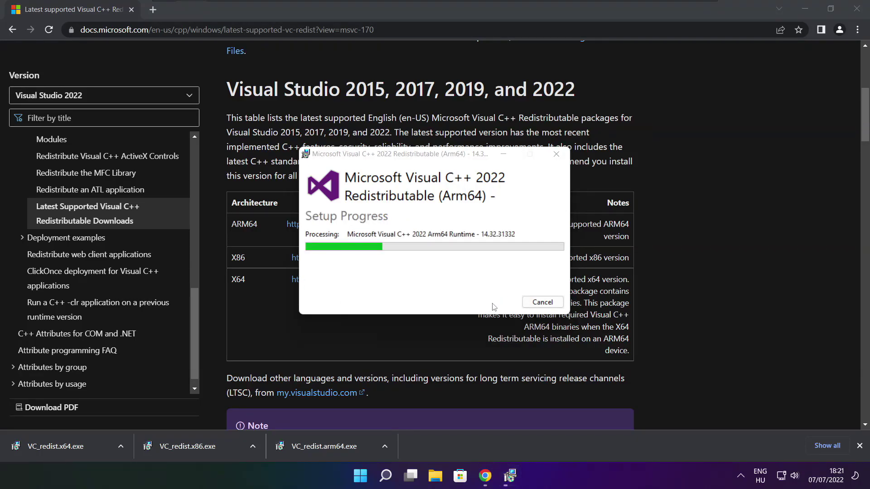
left_click(533, 305)
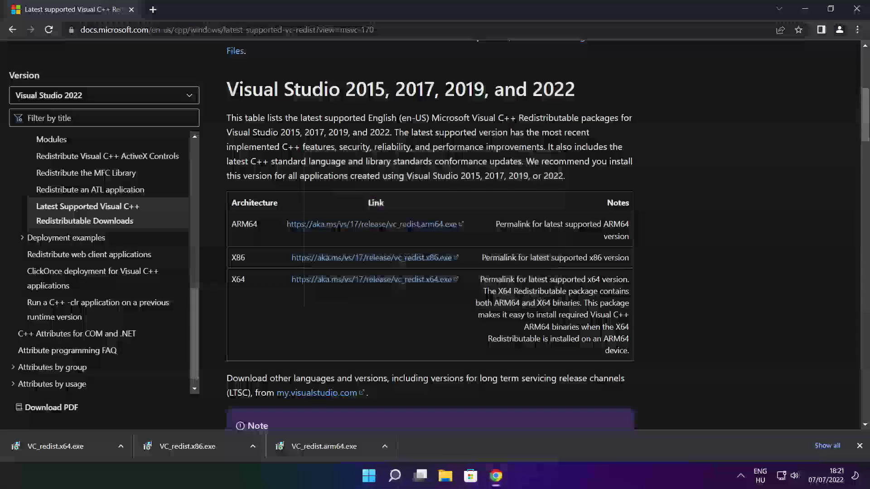
left_click(205, 447)
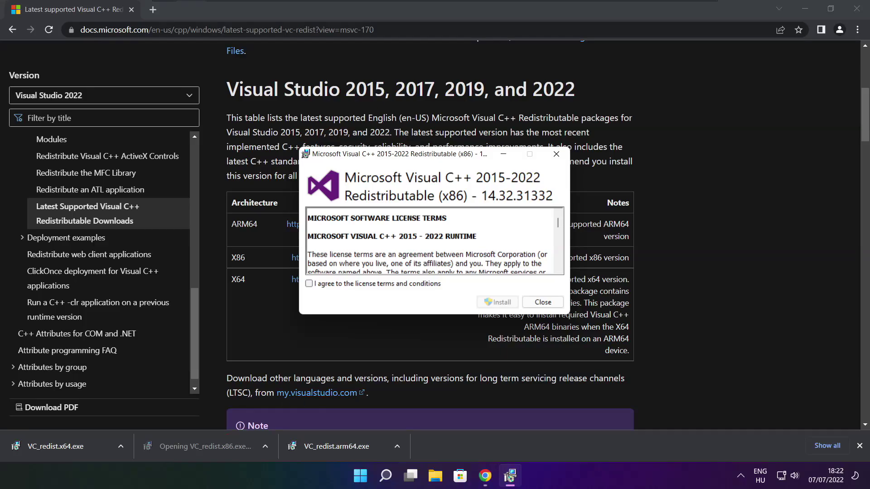
left_click_drag(558, 225, 559, 264)
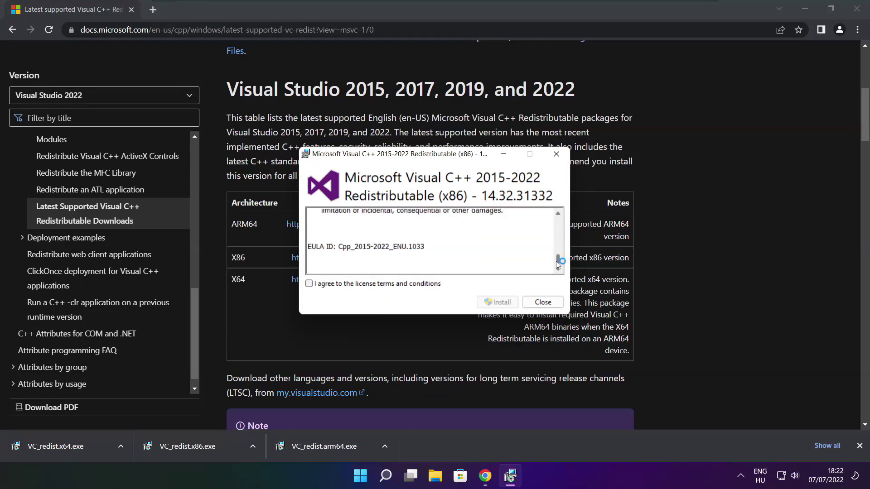
left_click(310, 284)
left_click(496, 303)
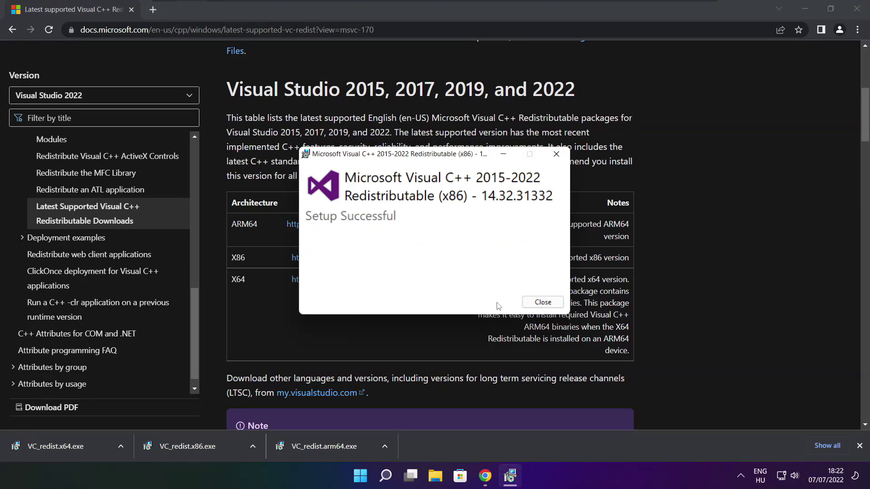
key("Return")
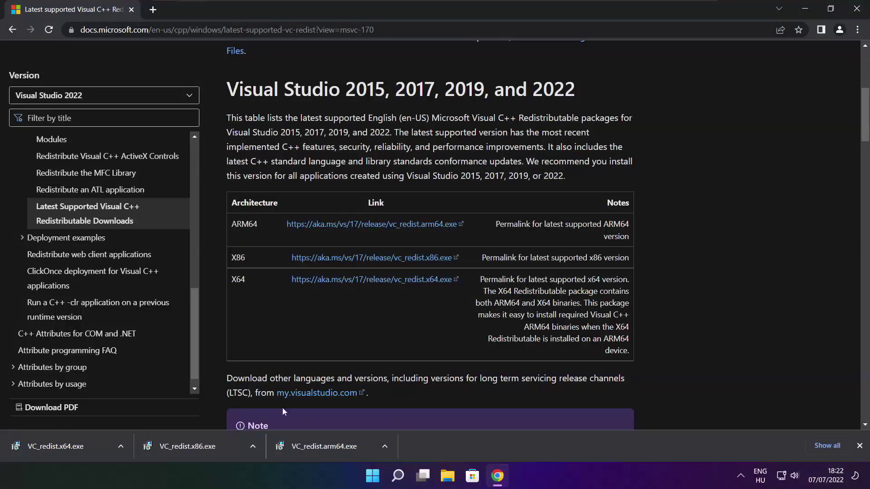
left_click(73, 446)
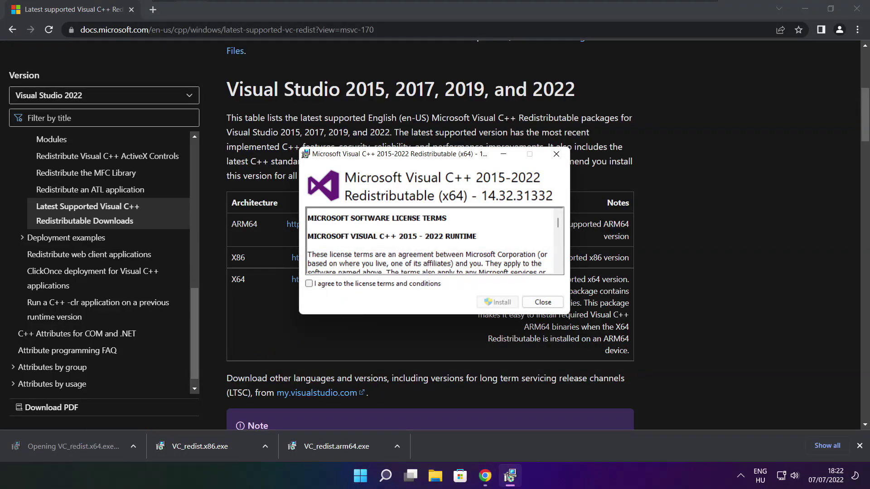
left_click_drag(558, 222, 558, 265)
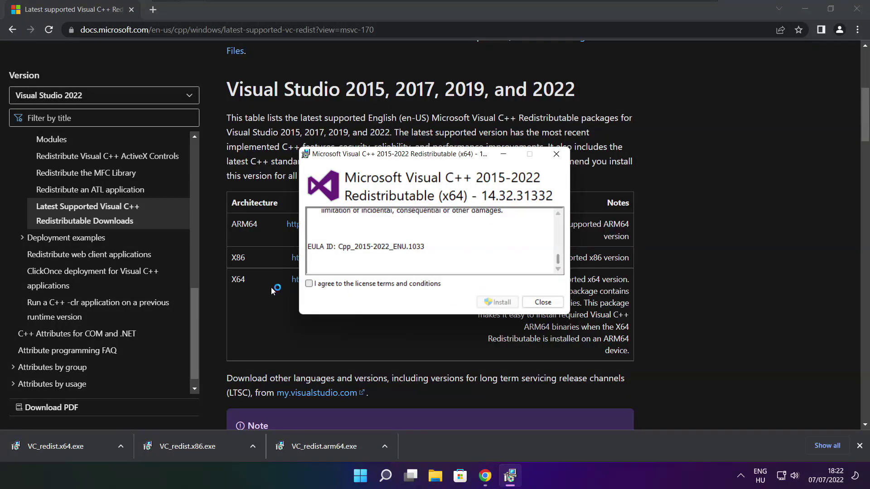
left_click(309, 283)
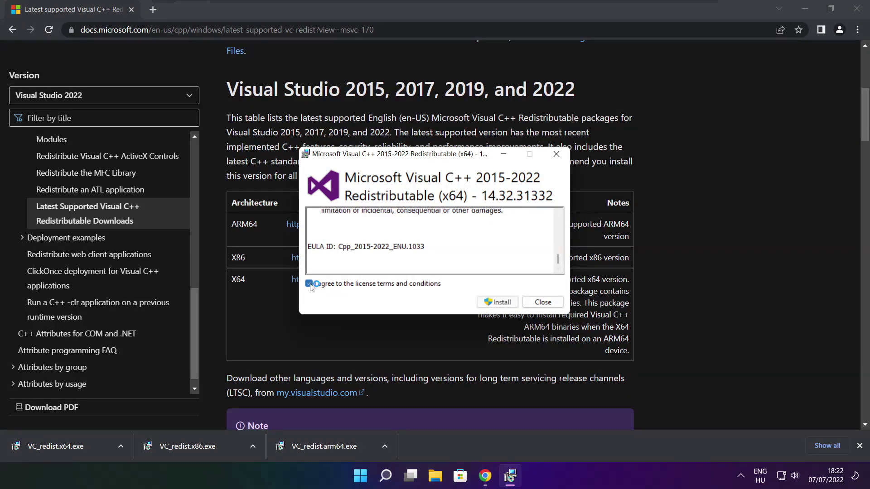
left_click(500, 303)
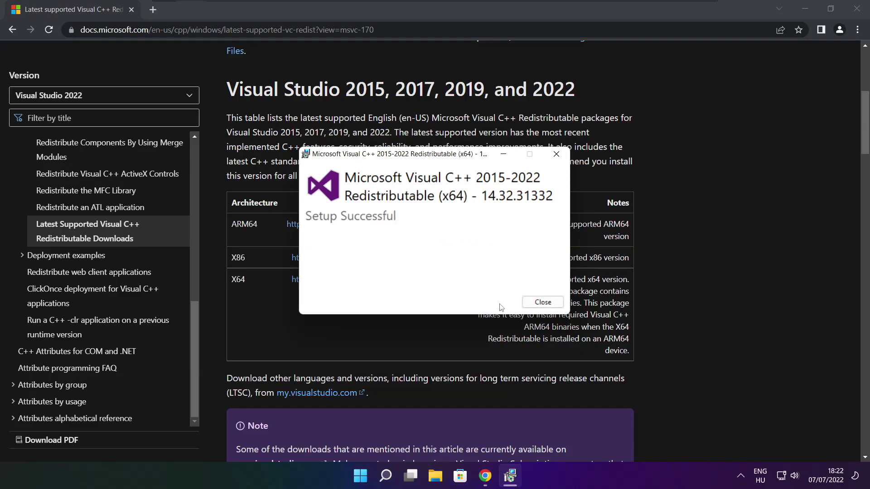
left_click(543, 302)
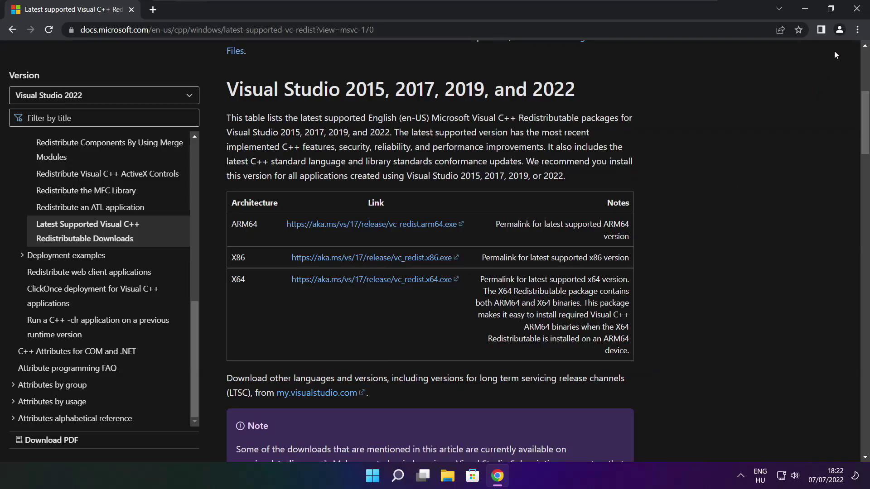
left_click(858, 9)
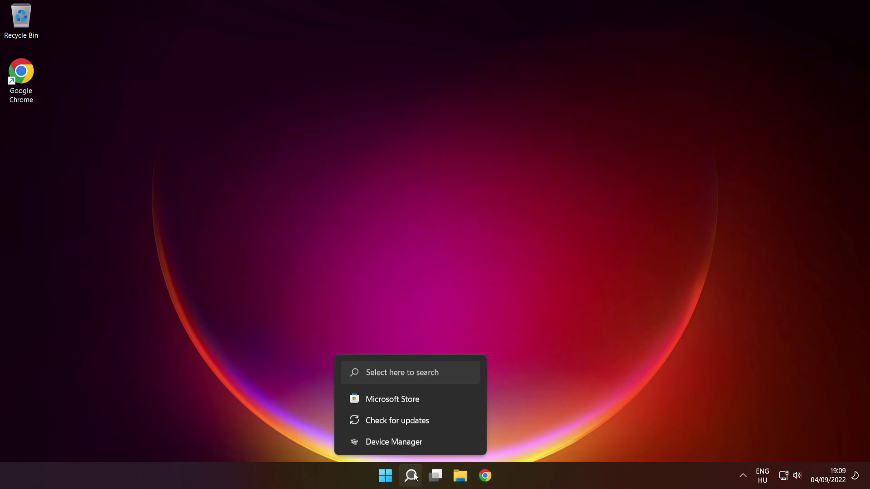
Step: Search 'cmd' and launch Command Prompt with Run as administrator
left_click(412, 478)
type("c")
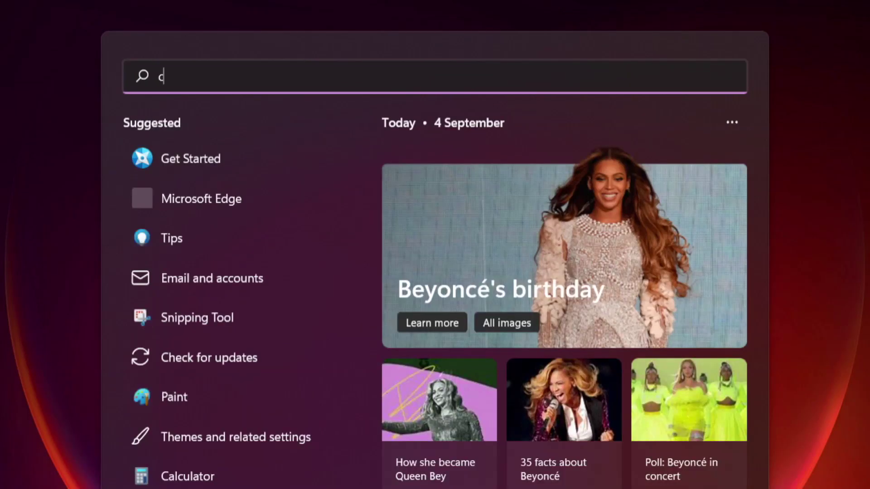
type("md")
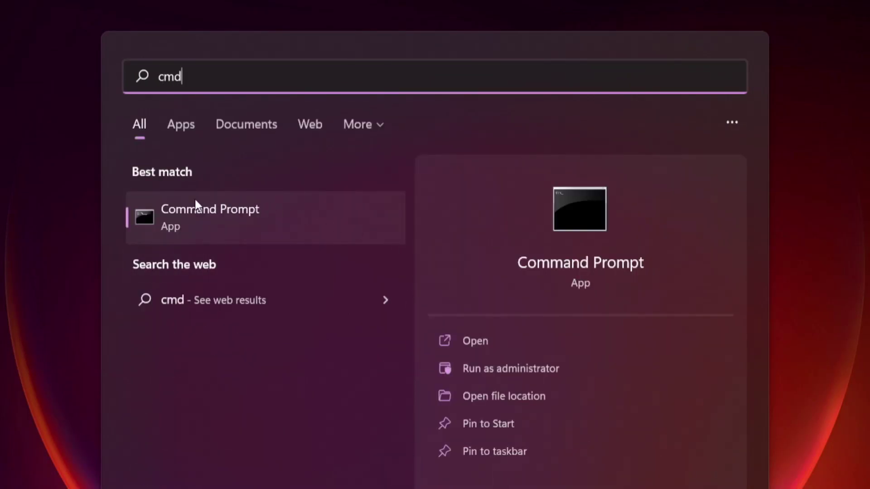
right_click(319, 214)
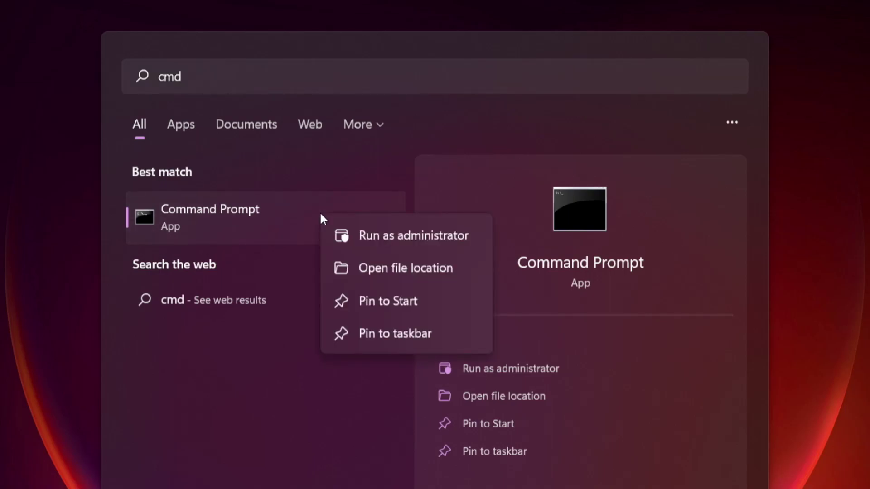
left_click(414, 234)
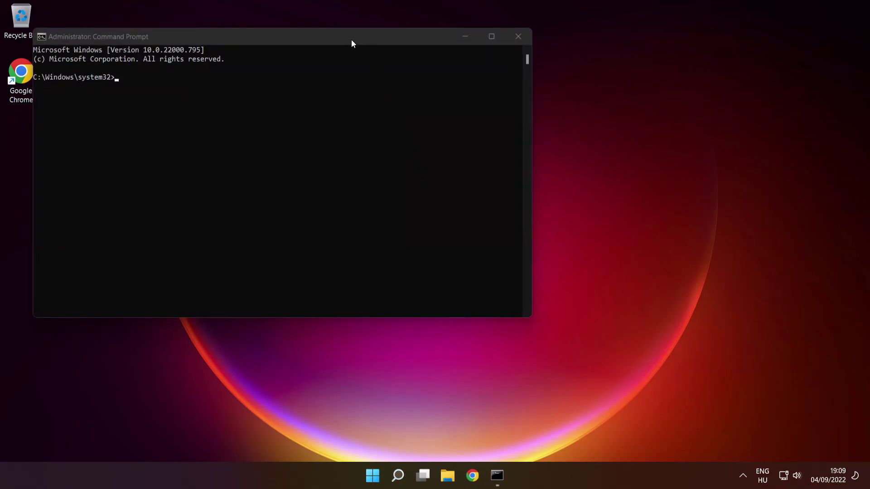
Step: Centre Command Prompt and run sfc /scannow to verify and repair system files
left_click_drag(350, 38, 502, 109)
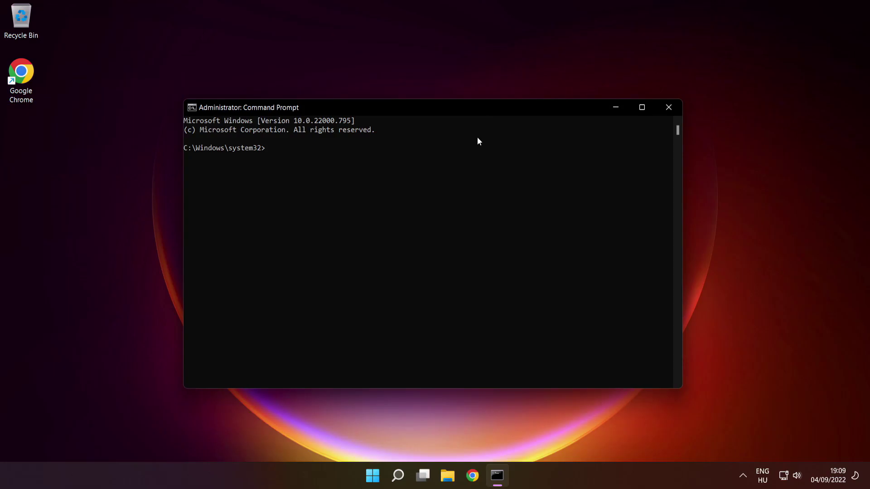
type("s")
type("fc")
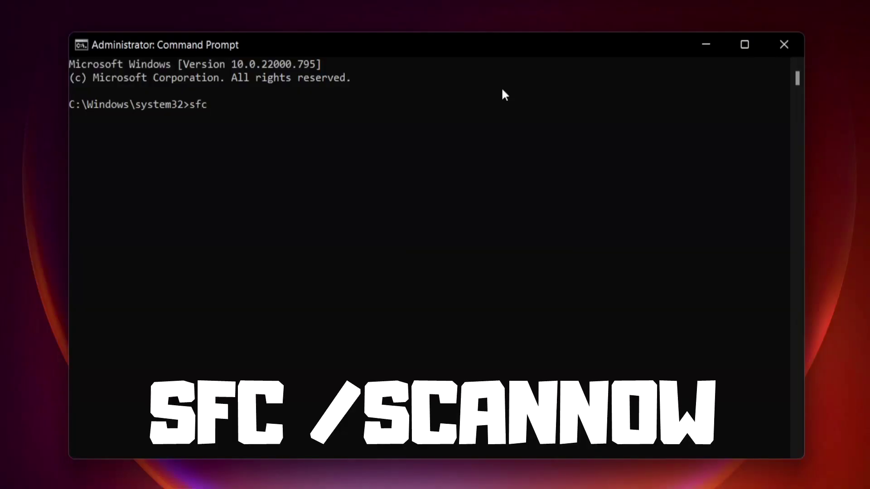
type(" /scannow")
key("Return")
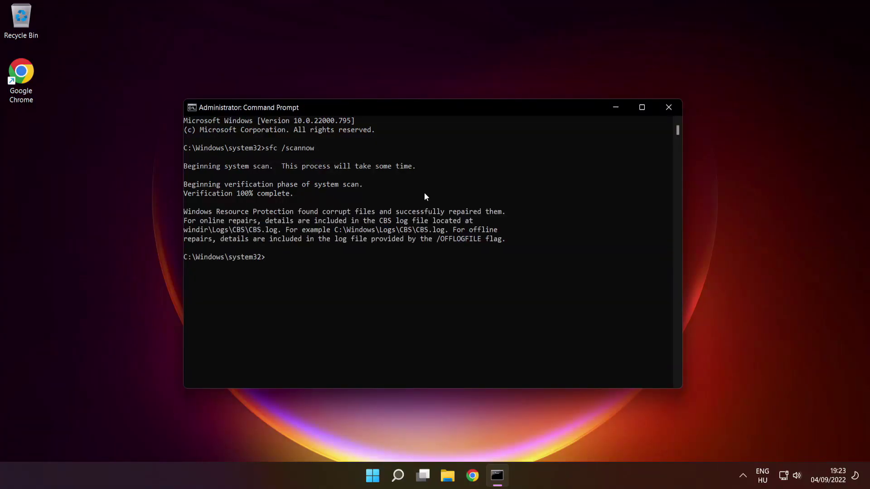
Step: Close Command Prompt and bring up the Start menu's power options to restart
left_click(670, 109)
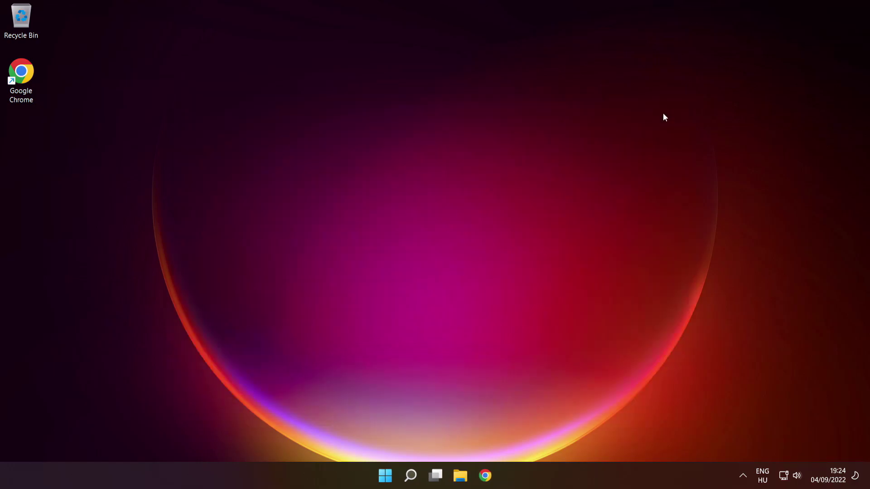
left_click(384, 474)
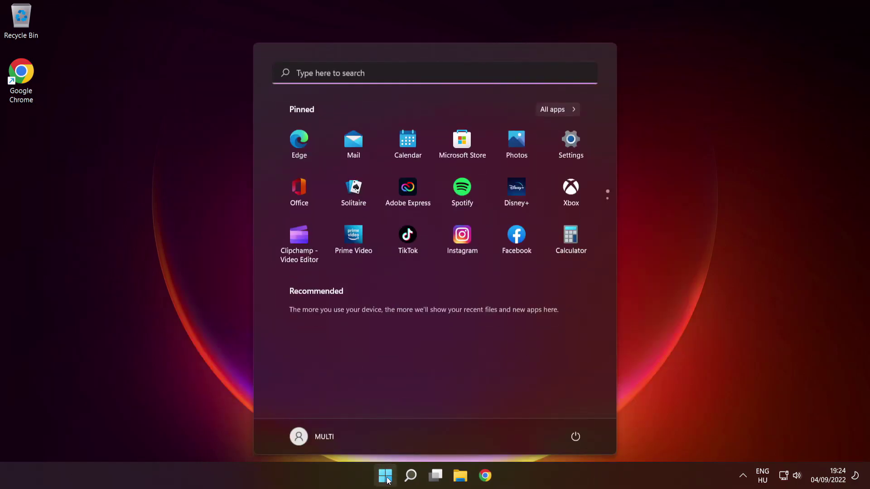
left_click(576, 437)
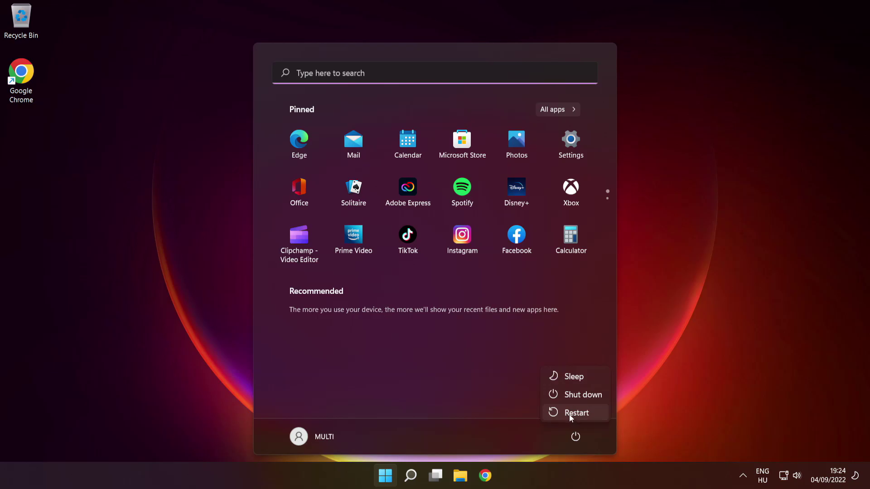